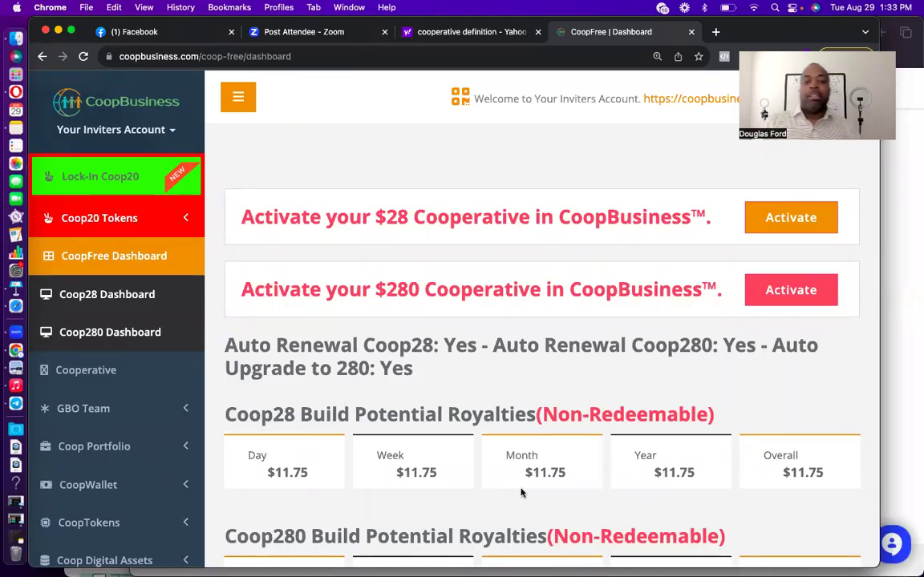
# Expand GBO Team in the sidebar and open its Guests page.
pyautogui.scroll(-1, 521, 493)
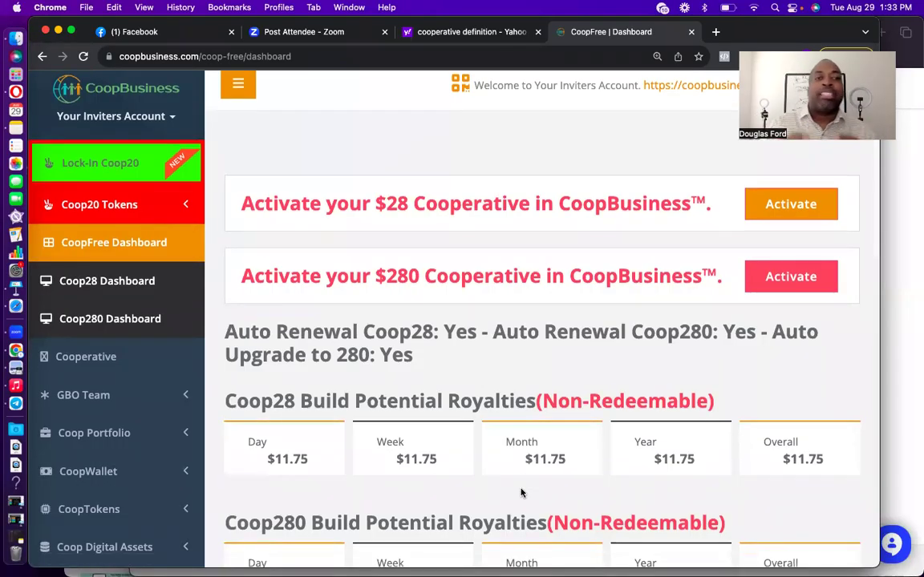
pyautogui.scroll(1, 520, 494)
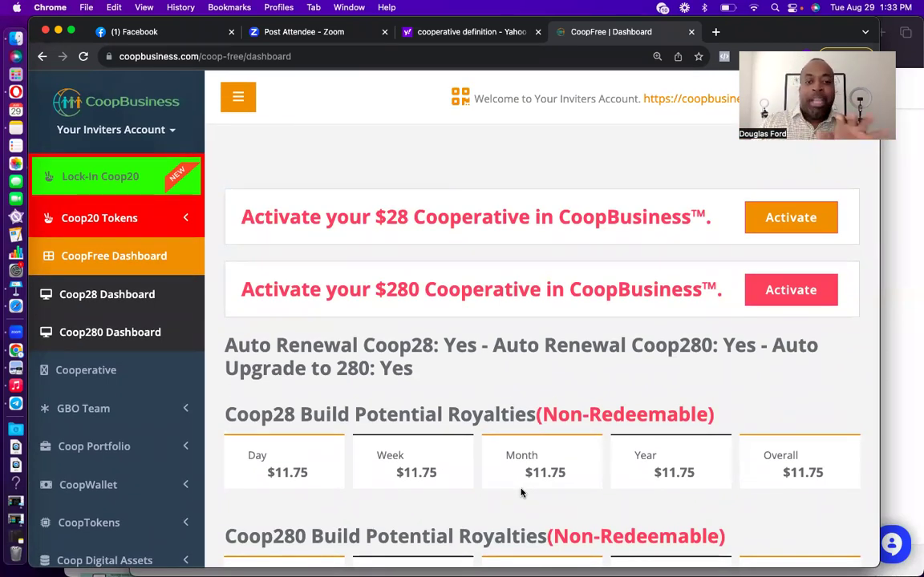
pyautogui.scroll(-2, 520, 493)
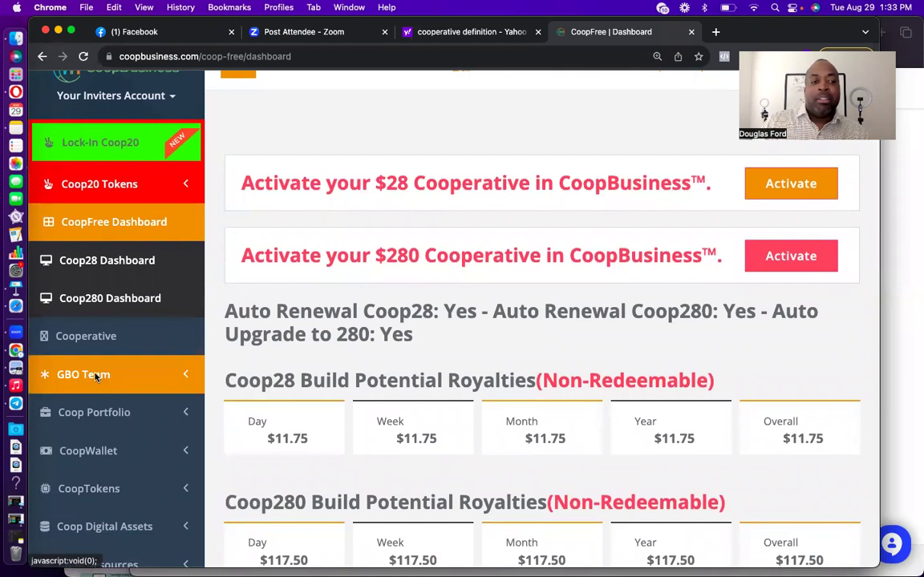
pyautogui.click(125, 379)
pyautogui.click(119, 443)
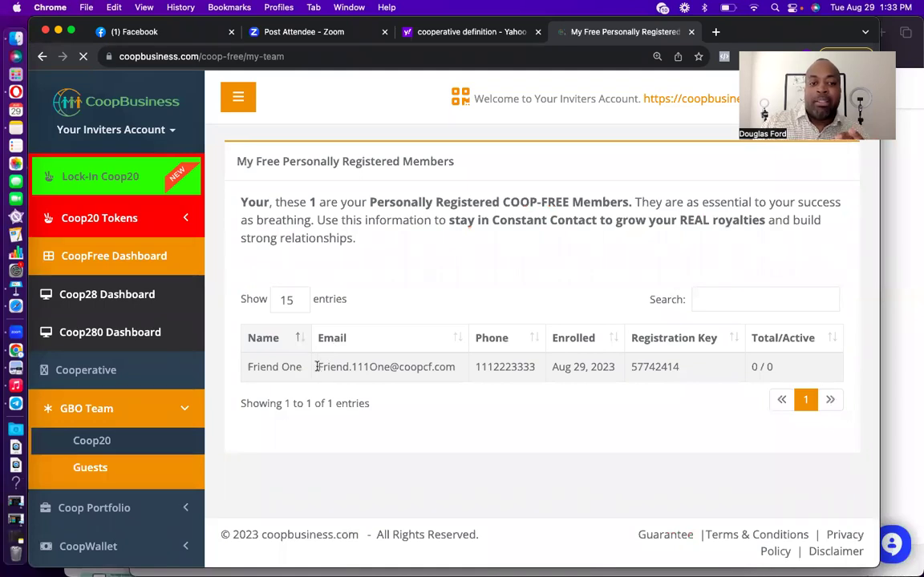
# Copy the registered guest's email address and return to the CoopFree dashboard.
pyautogui.moveTo(318, 367); pyautogui.dragTo(453, 371)
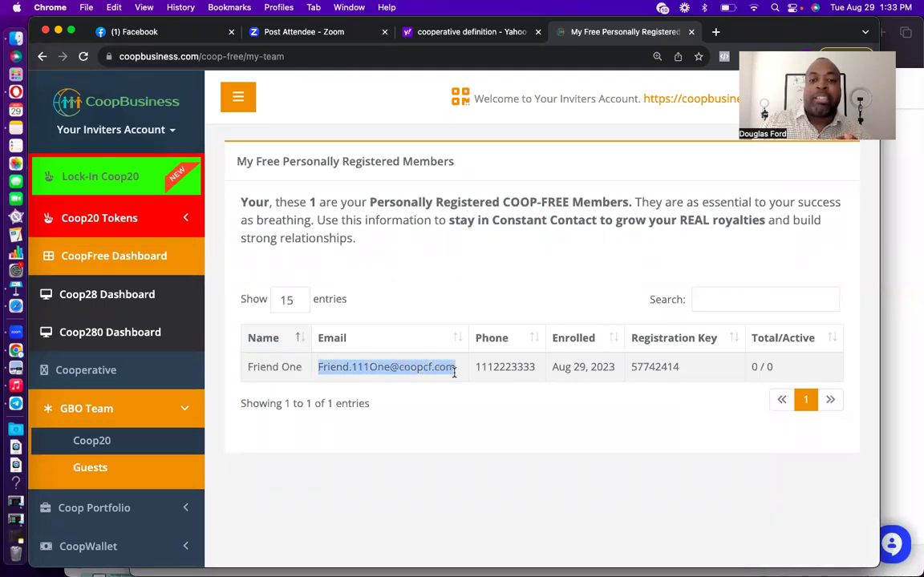
pyautogui.rightClick(446, 371)
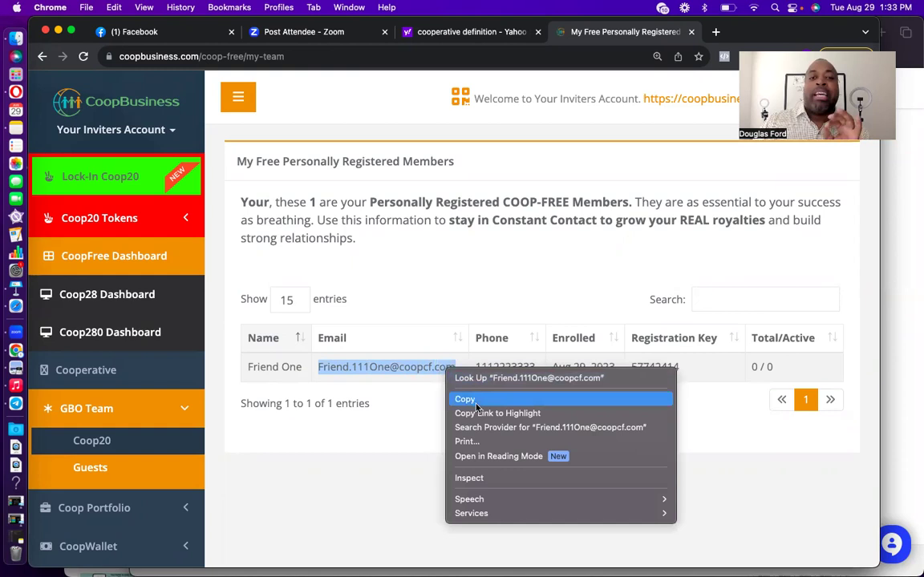
pyautogui.click(476, 398)
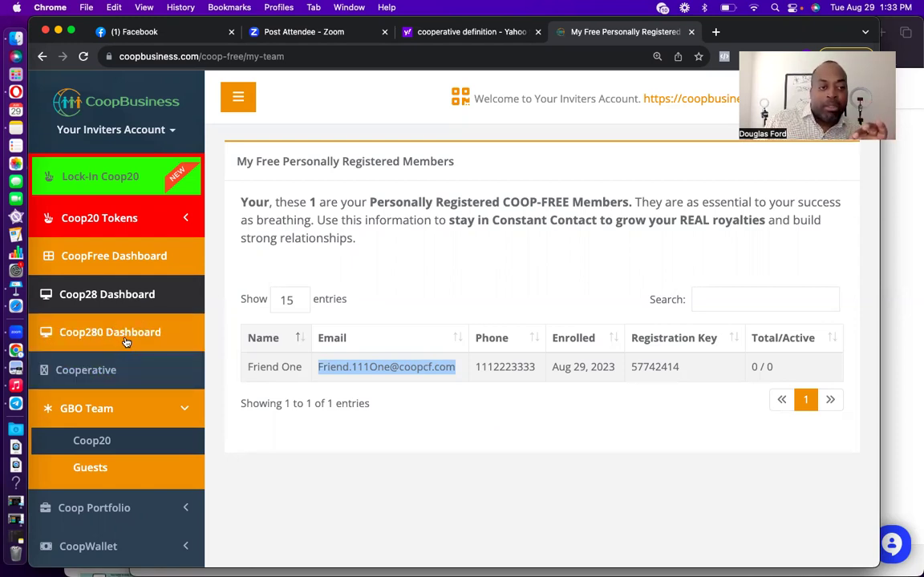
pyautogui.click(132, 258)
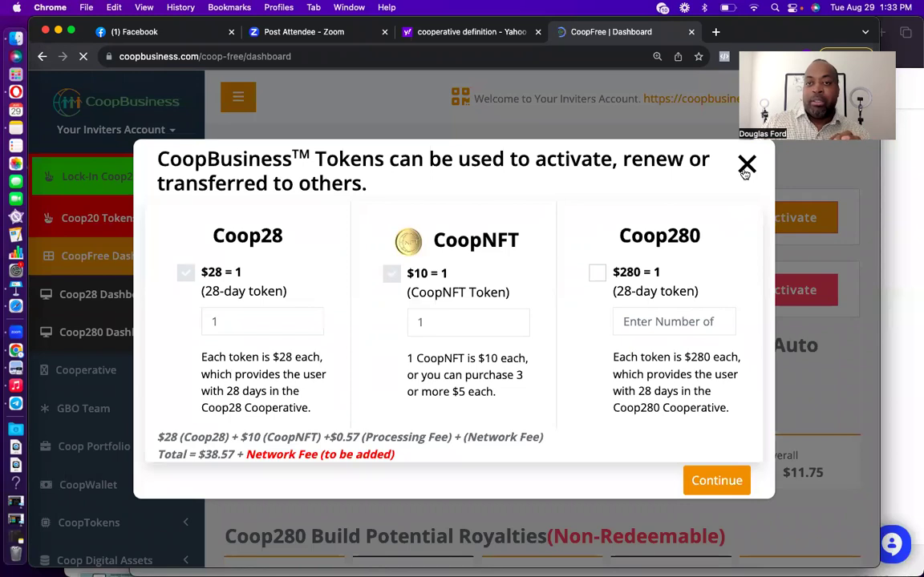
# Close the tokens pop-up and check the $11.75 and $117.50 royalties.
pyautogui.click(745, 169)
pyautogui.scroll(-2, 501, 396)
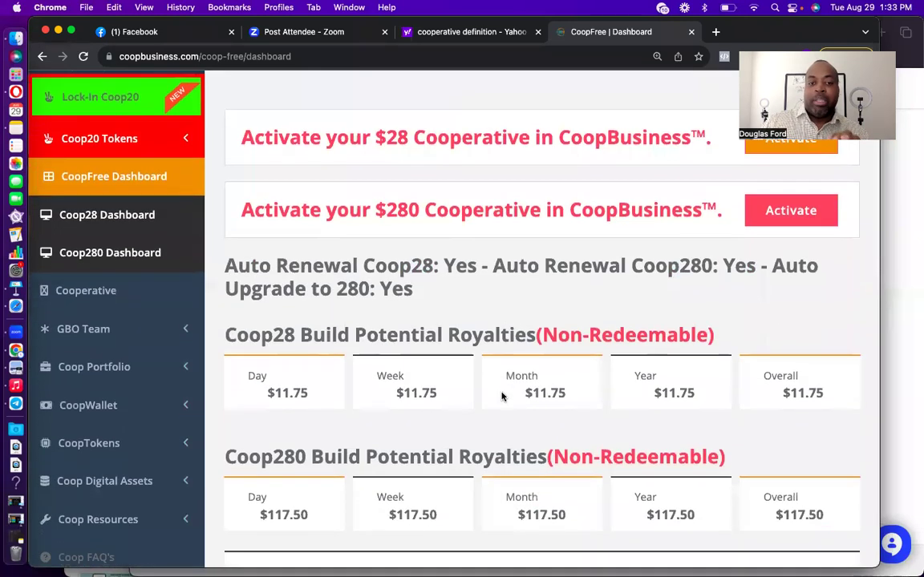
pyautogui.scroll(-1, 501, 396)
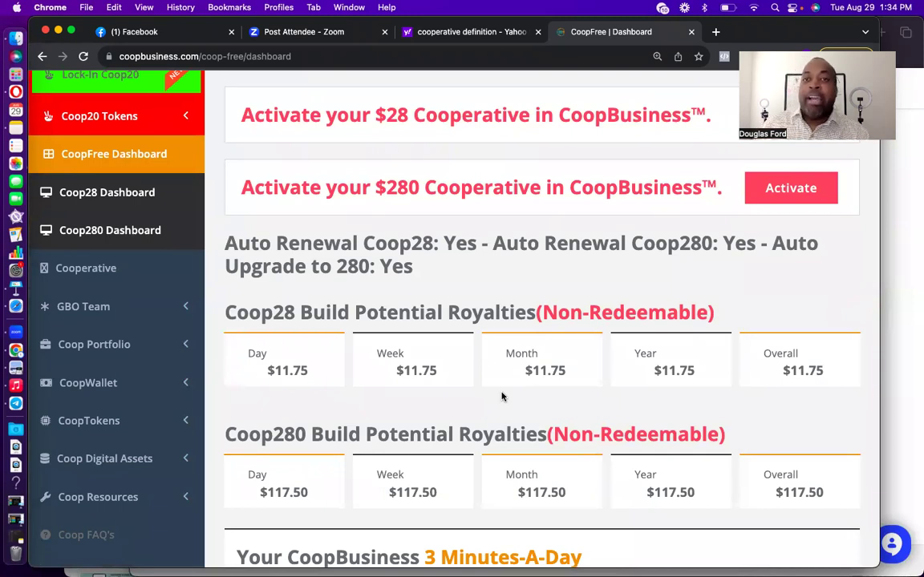
pyautogui.click(16, 311)
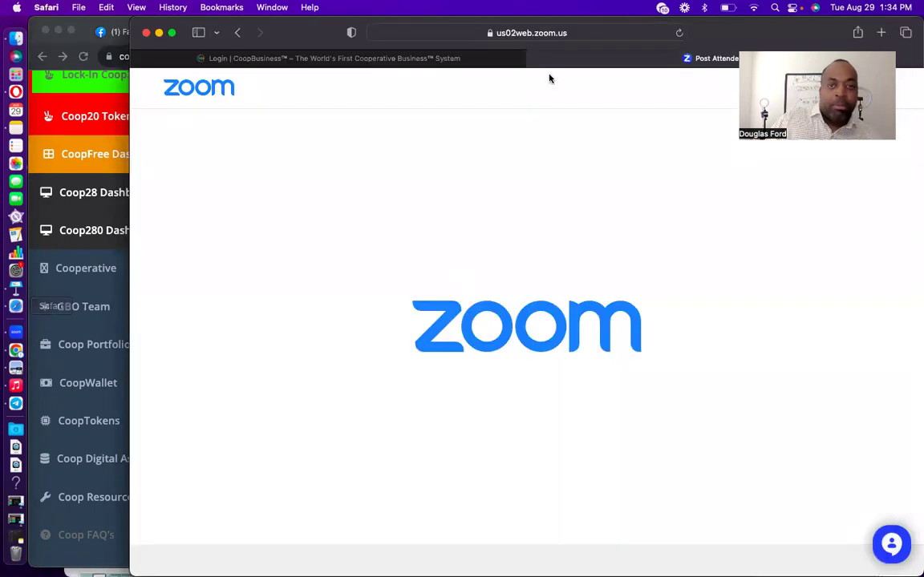
# Sign in to the new member's account in Safari with the pasted email, password and reCAPTCHA.
pyautogui.click(434, 59)
pyautogui.click(514, 324)
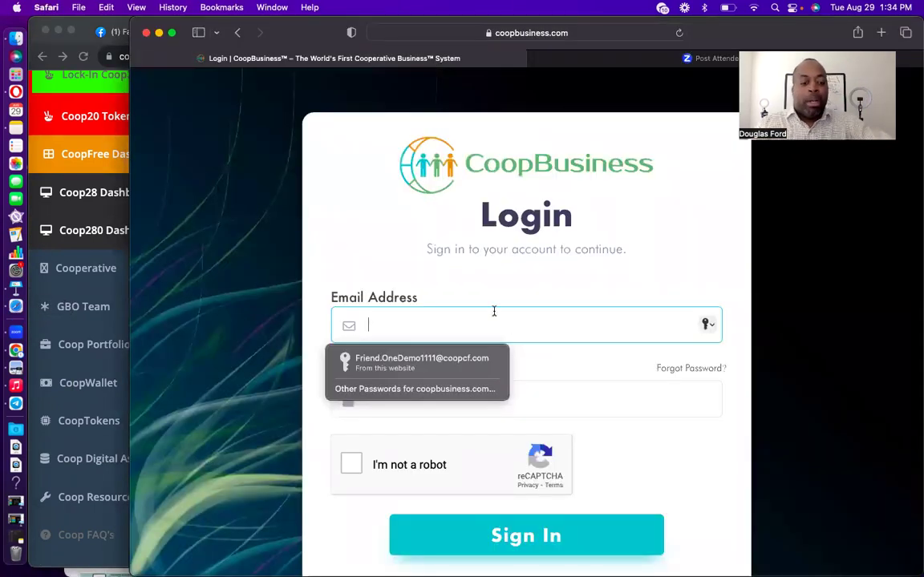
pyautogui.press('super+v')
pyautogui.click(452, 401)
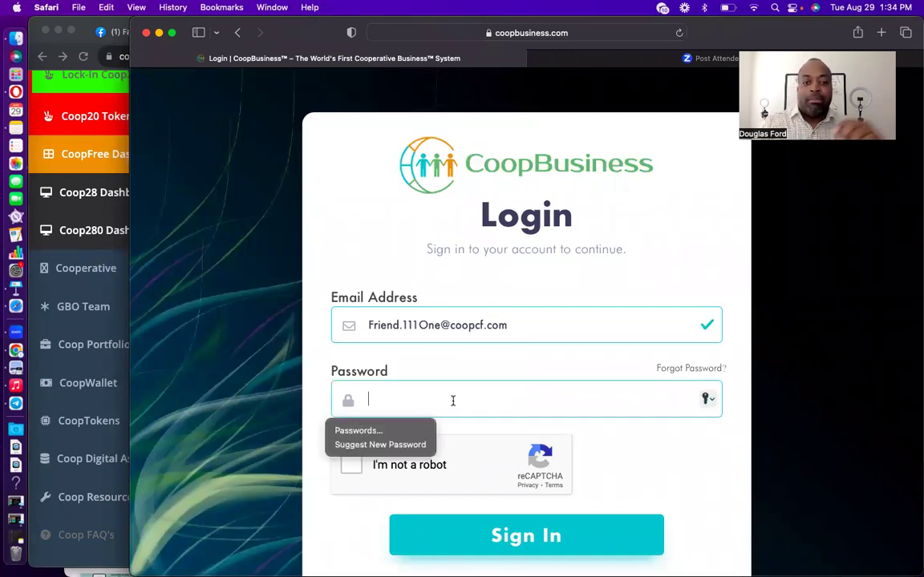
pyautogui.write('••')
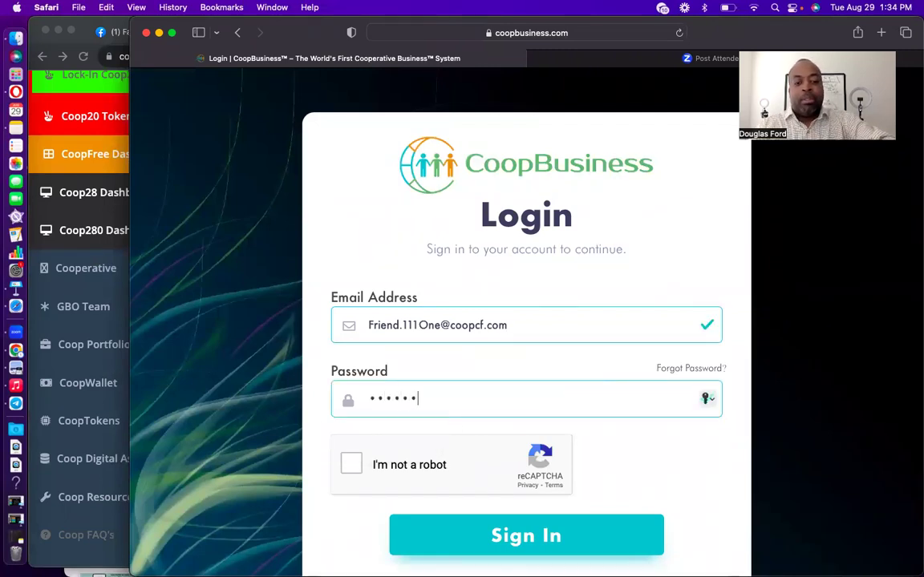
pyautogui.write('••••')
pyautogui.click(351, 470)
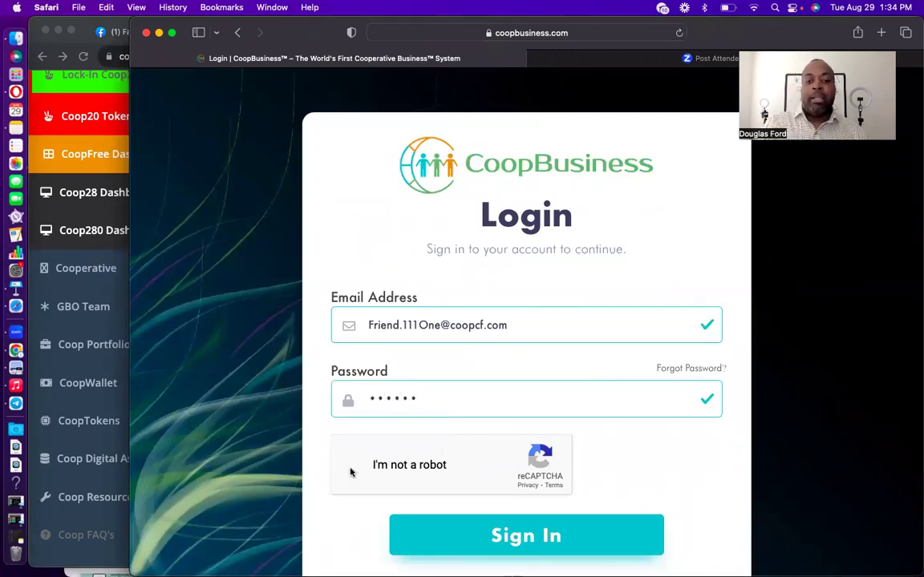
pyautogui.click(518, 537)
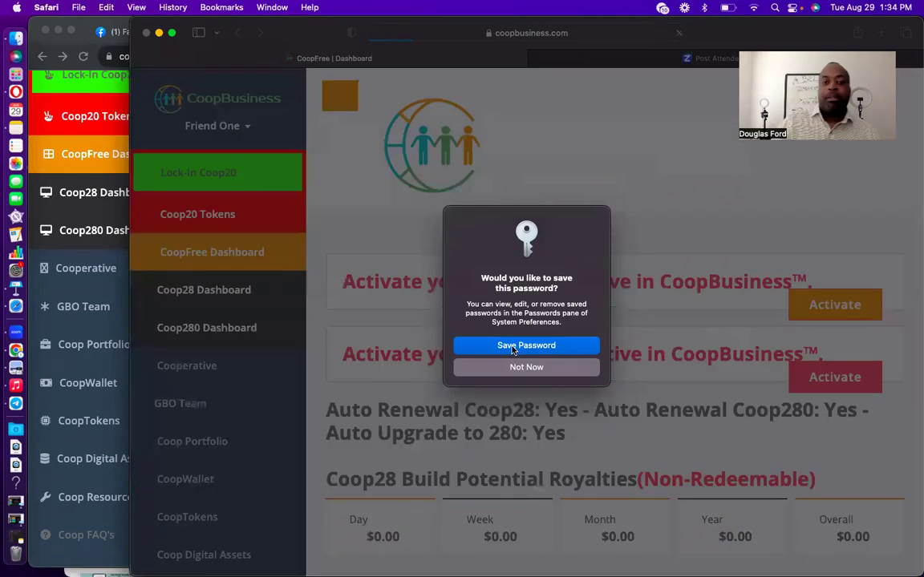
pyautogui.click(514, 351)
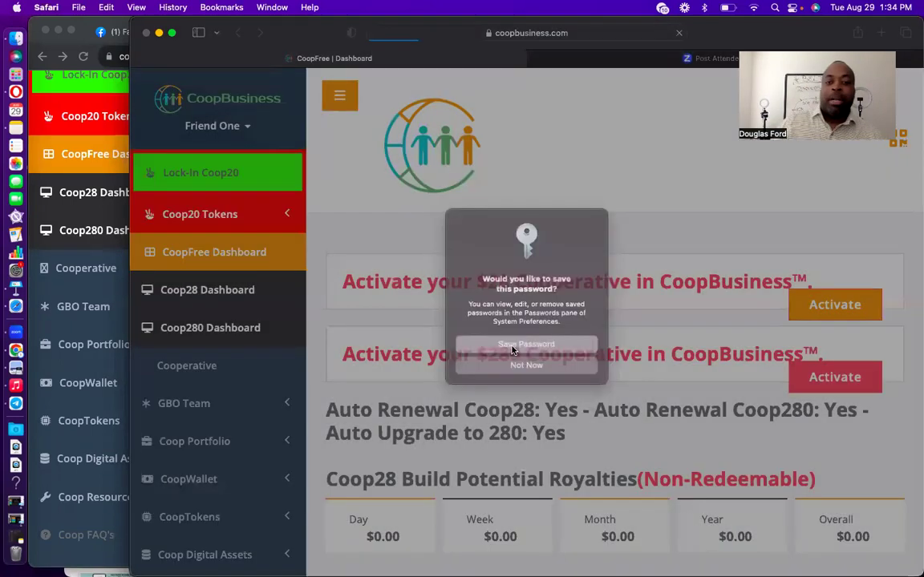
# Accept the Terms and Conditions, Privacy Policy and Disclaimer.
pyautogui.click(350, 380)
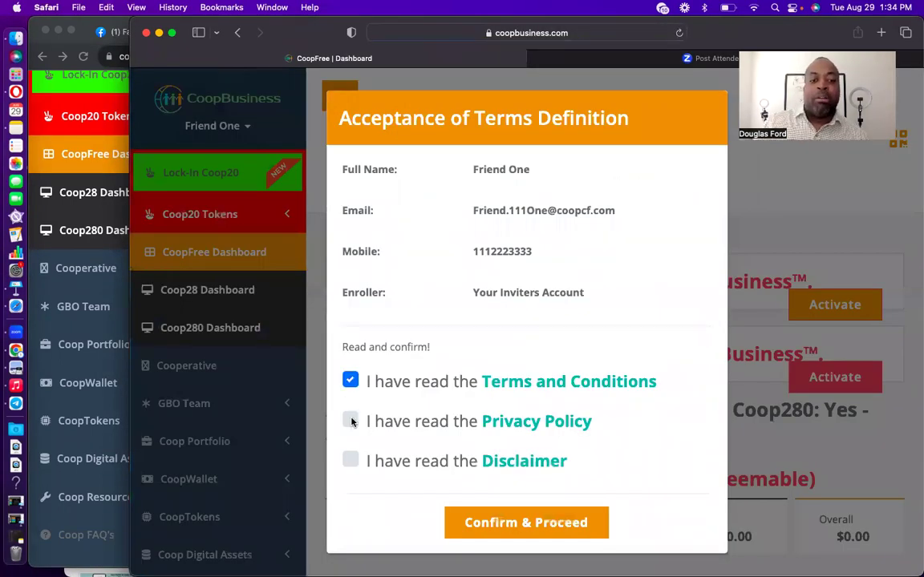
pyautogui.click(351, 420)
pyautogui.click(351, 459)
pyautogui.click(542, 526)
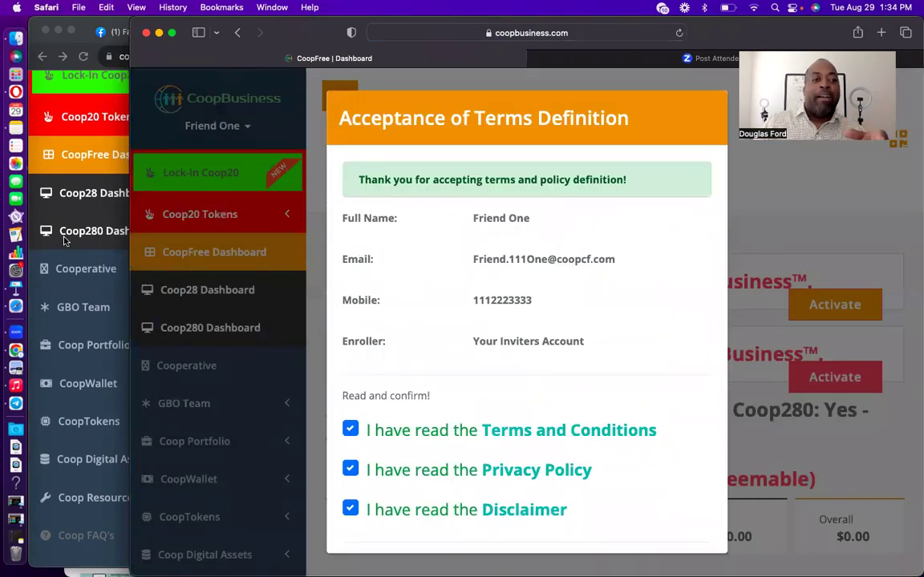
# Keep the current enroller, close the tokens pop-up and widen the browser window.
pyautogui.scroll(3, 60, 224)
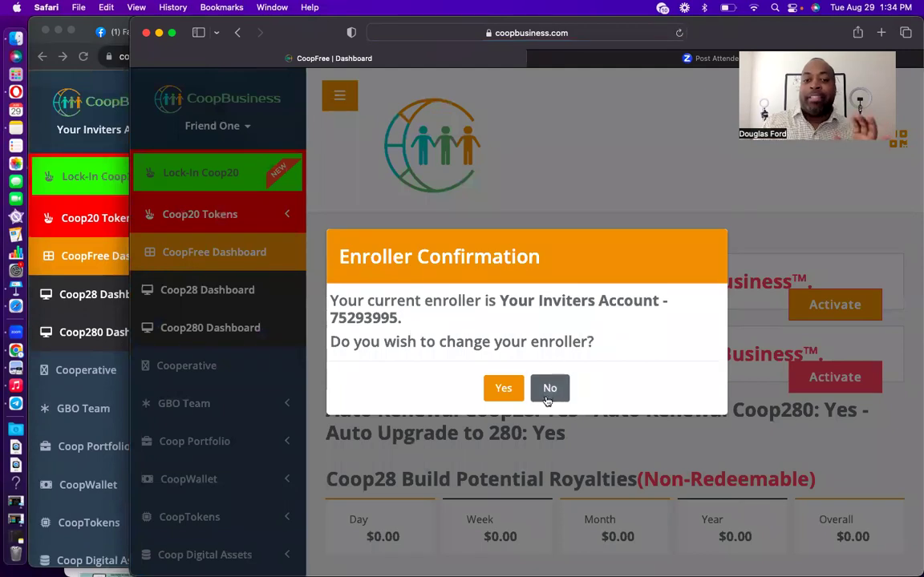
pyautogui.click(549, 390)
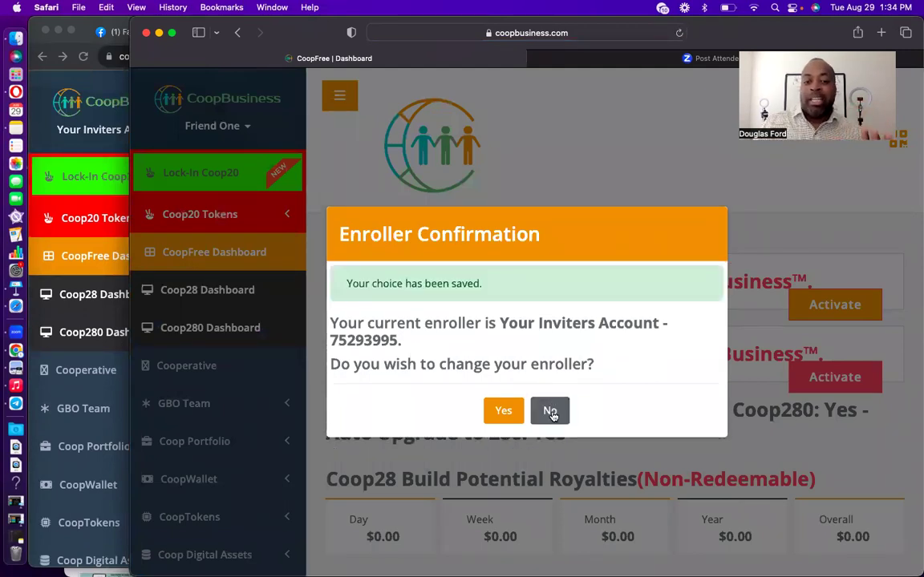
pyautogui.click(551, 413)
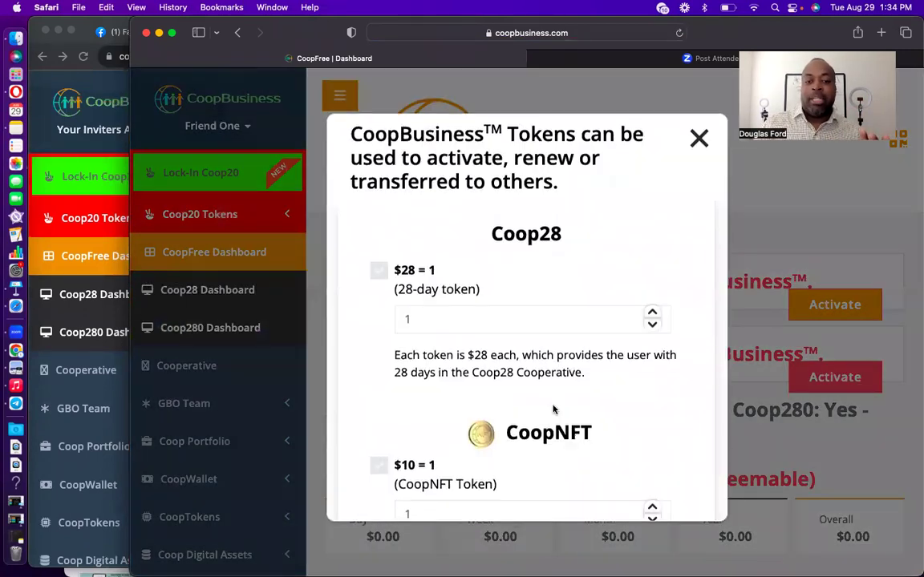
pyautogui.click(698, 144)
pyautogui.scroll(-2, 569, 369)
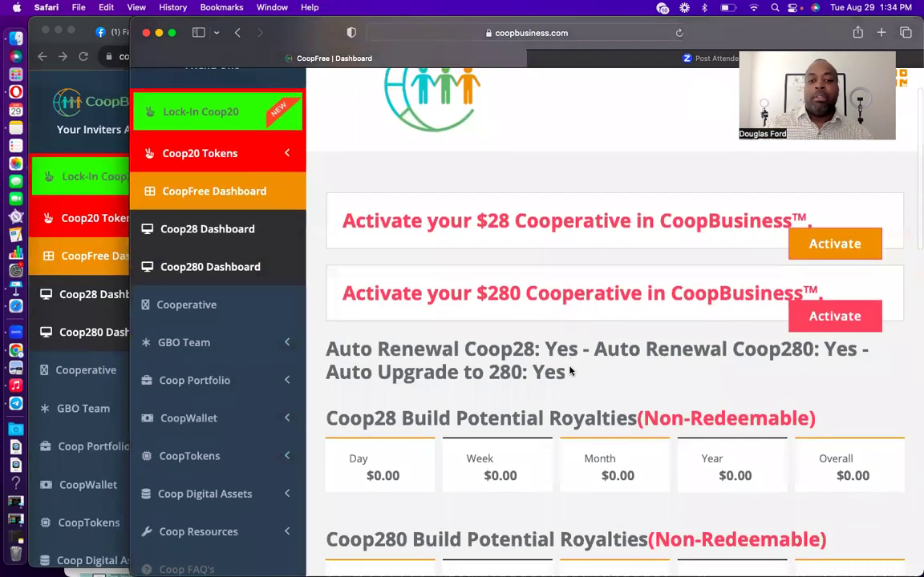
pyautogui.scroll(2, 569, 371)
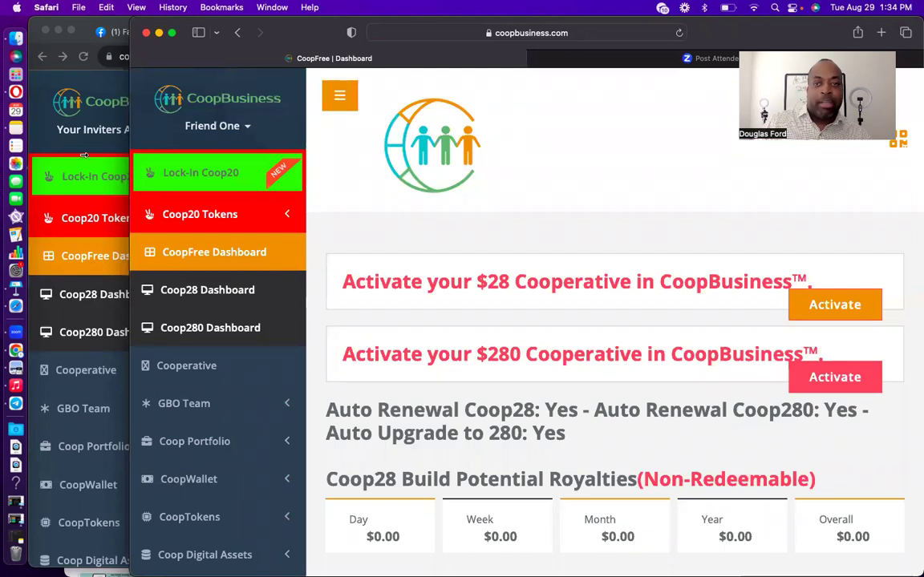
pyautogui.moveTo(83, 155); pyautogui.dragTo(69, 156)
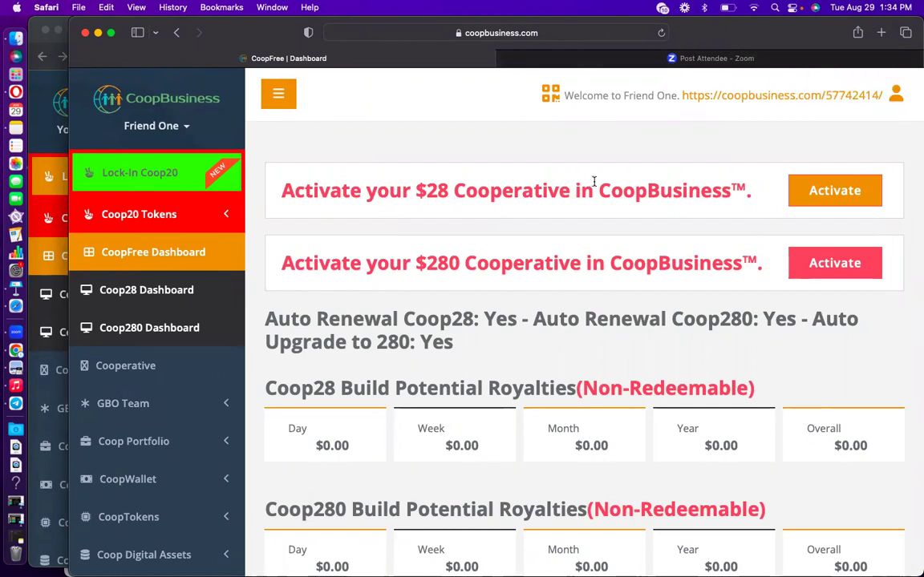
# Fill invite slot #1 with the invitee's first name, last name, email and phone number.
pyautogui.click(34, 125)
pyautogui.scroll(-3, 421, 314)
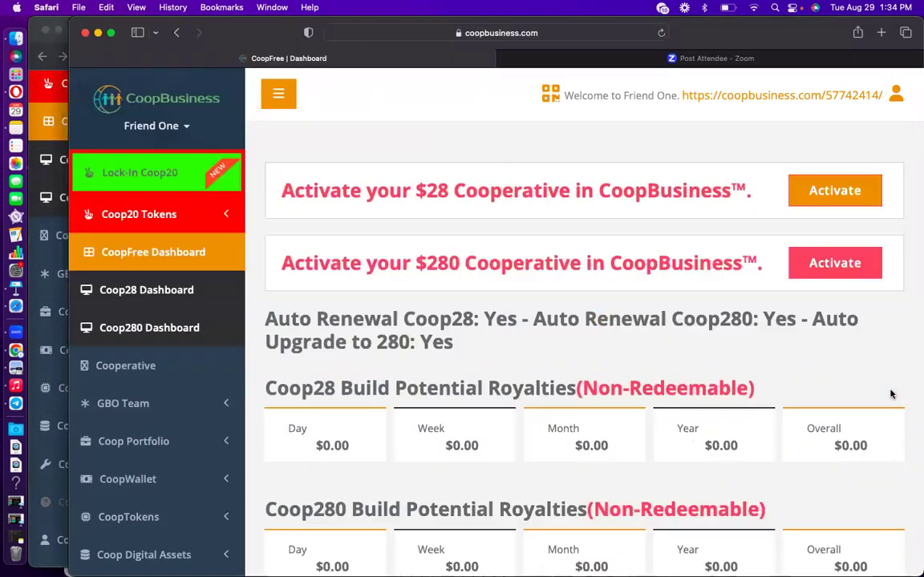
pyautogui.click(891, 392)
pyautogui.scroll(-12, 556, 427)
pyautogui.click(438, 303)
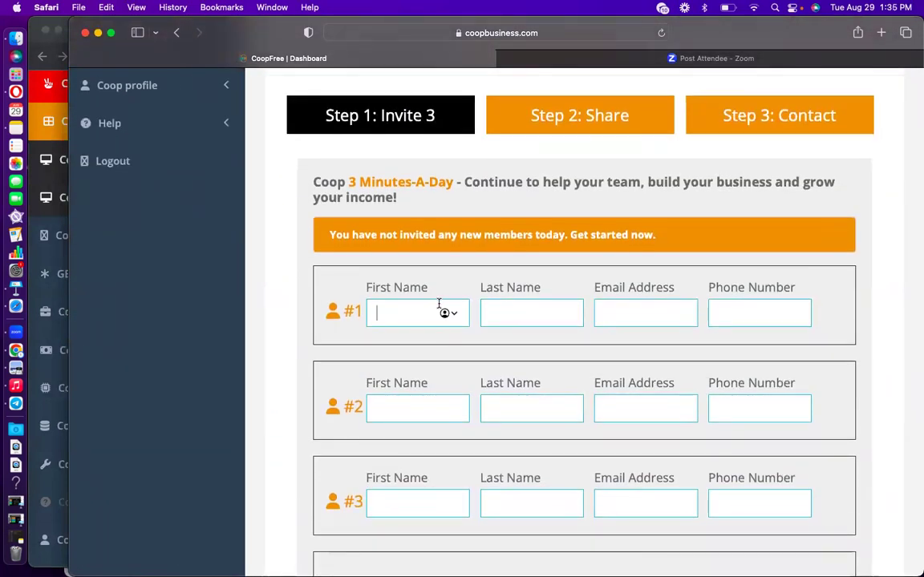
pyautogui.click(490, 313)
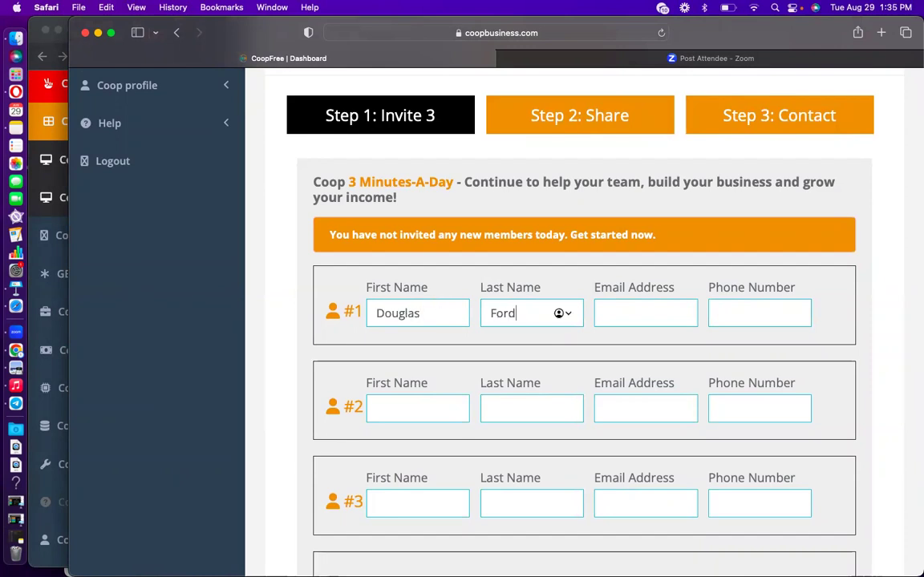
pyautogui.click(634, 313)
pyautogui.write('Douglas')
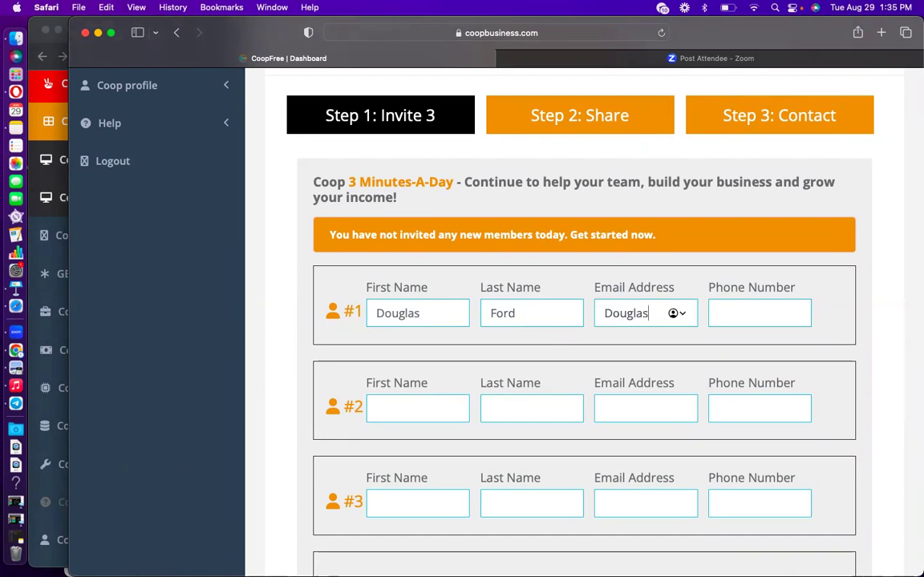
pyautogui.press('Tab')
pyautogui.write('111')
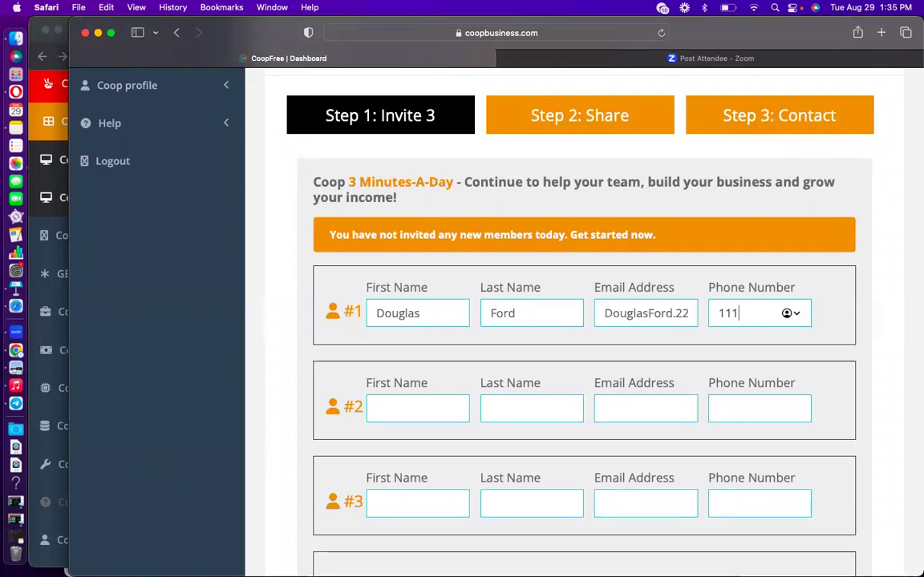
pyautogui.write('2223333')
# Copy the invitee's email, enter the captcha text and send the invitation.
pyautogui.doubleClick(635, 314)
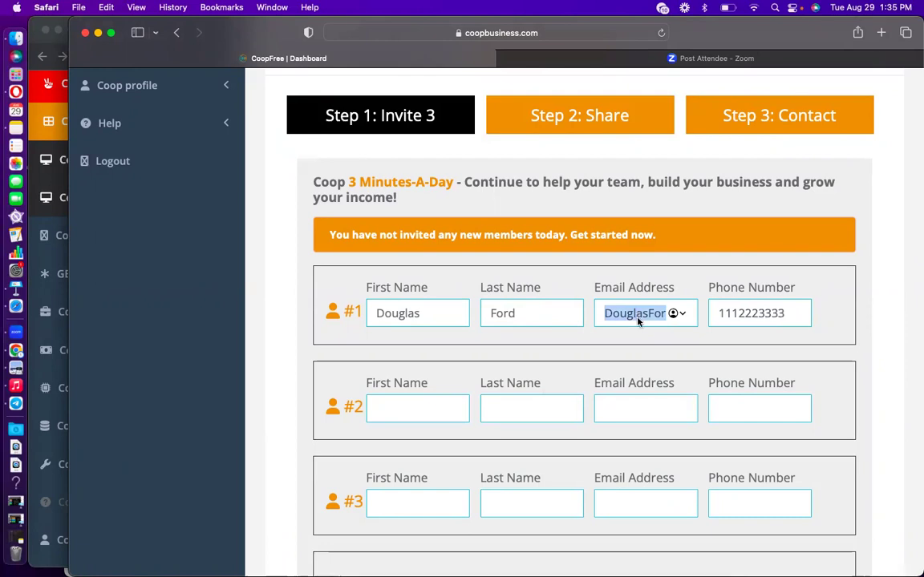
pyautogui.rightClick(639, 320)
pyautogui.click(670, 388)
pyautogui.scroll(-4, 671, 377)
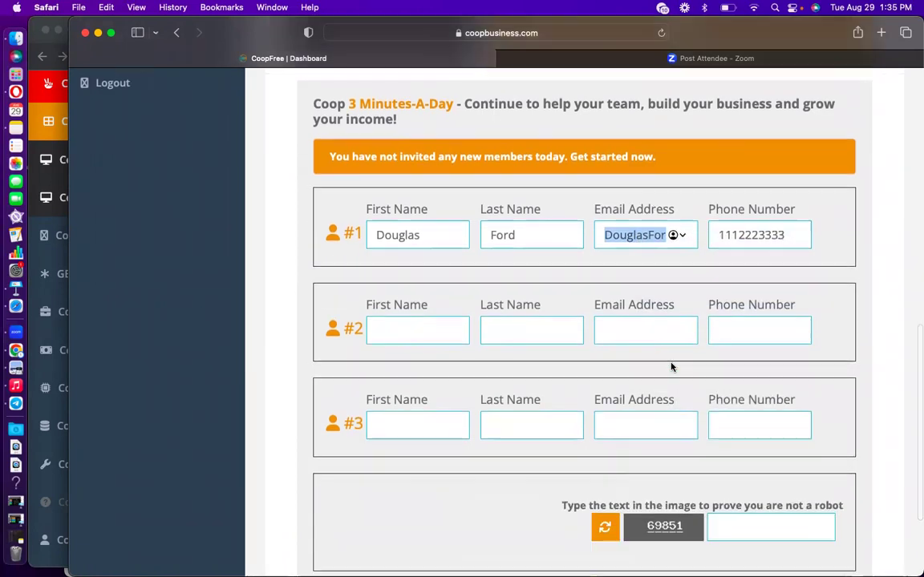
pyautogui.click(765, 439)
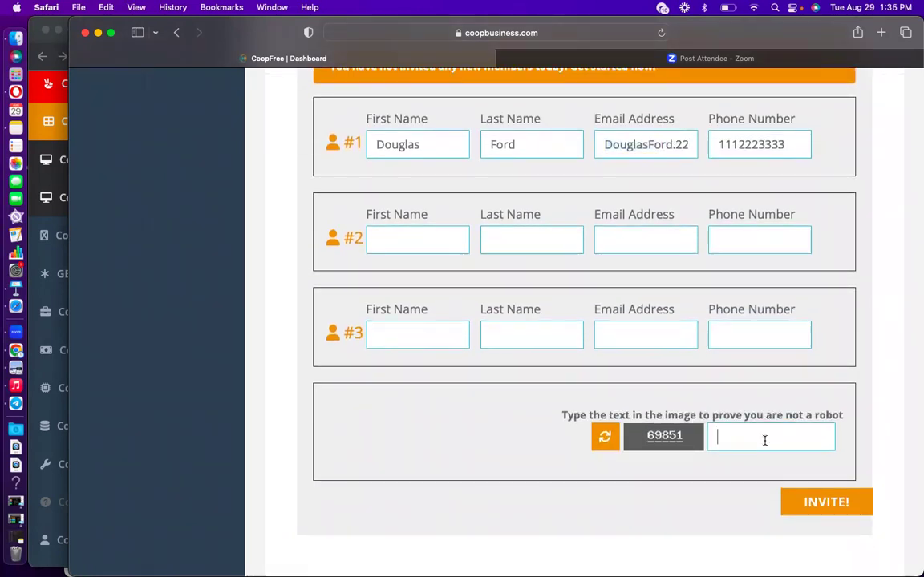
pyautogui.write('6')
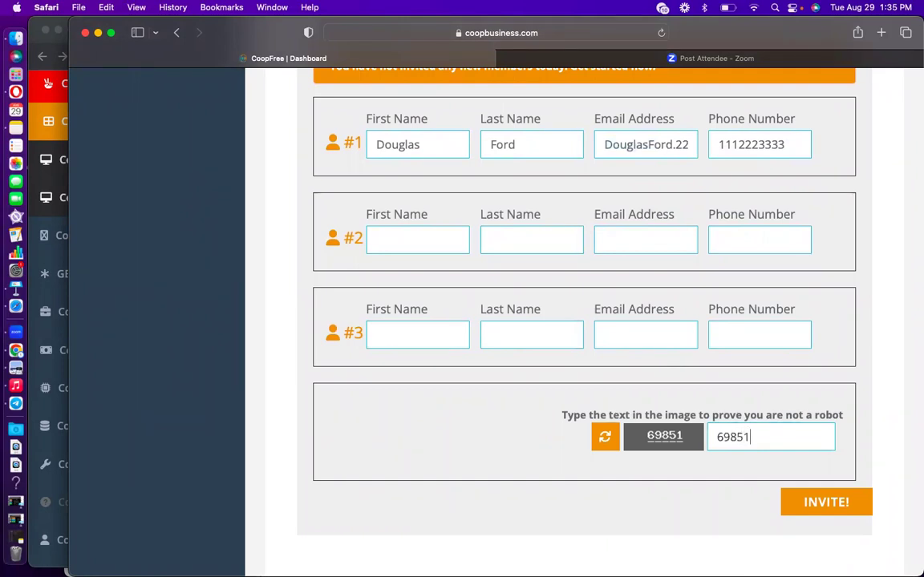
pyautogui.write('9851')
pyautogui.click(825, 503)
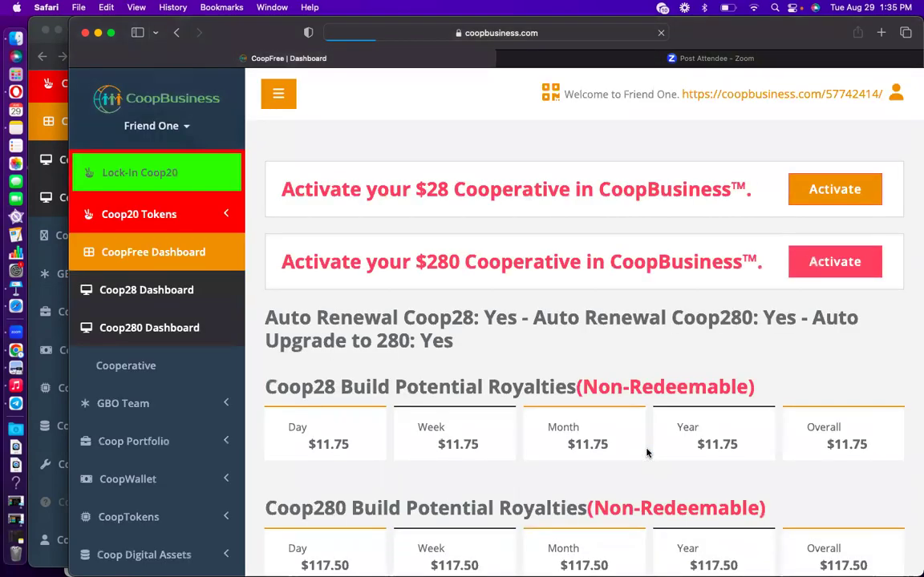
pyautogui.click(788, 155)
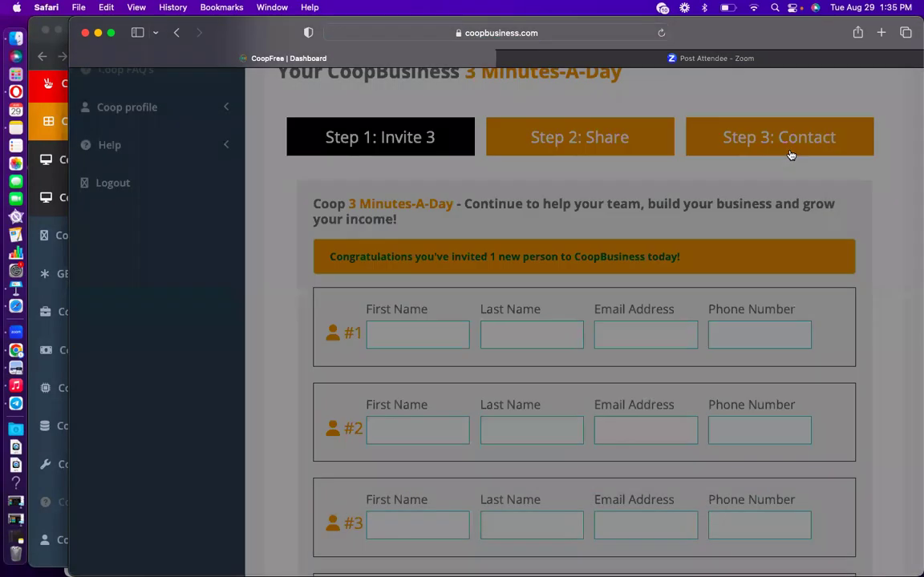
pyautogui.scroll(5, 656, 207)
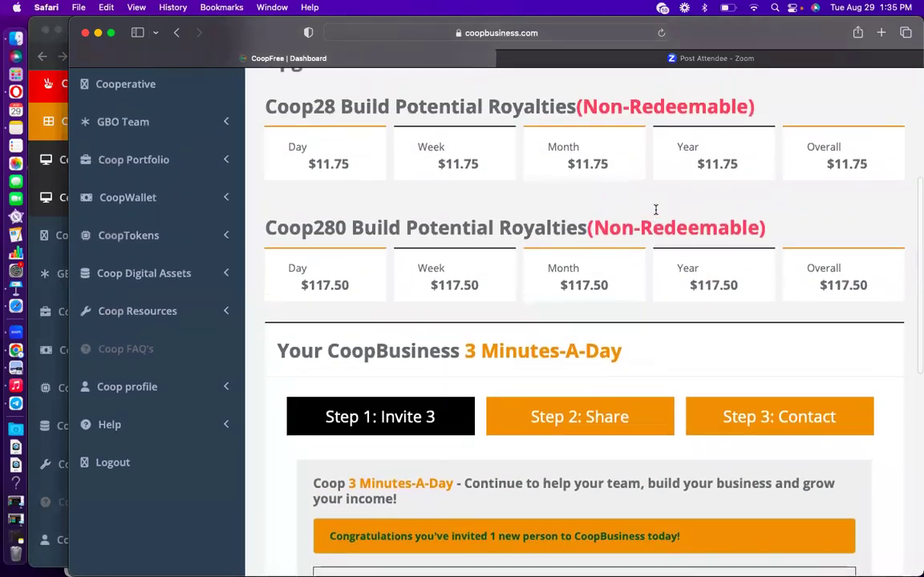
pyautogui.scroll(5, 656, 210)
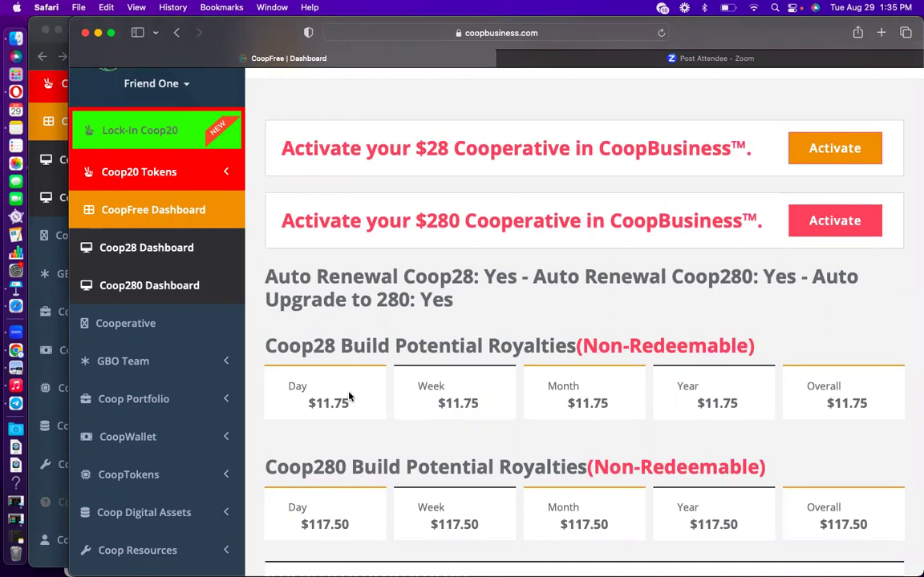
pyautogui.scroll(2, 474, 298)
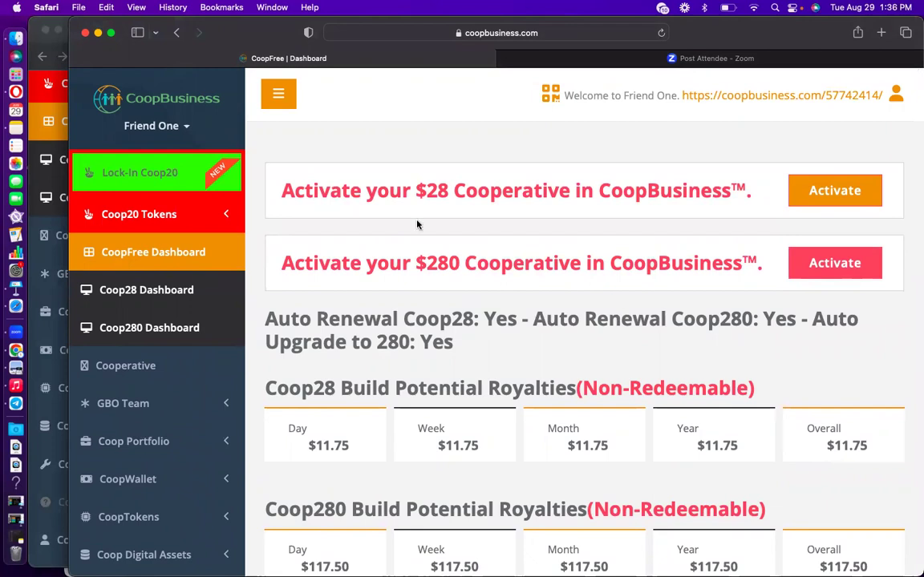
# Reload the upline dashboard in Chrome and close the tokens pop-up.
pyautogui.click(36, 163)
pyautogui.scroll(1, 289, 225)
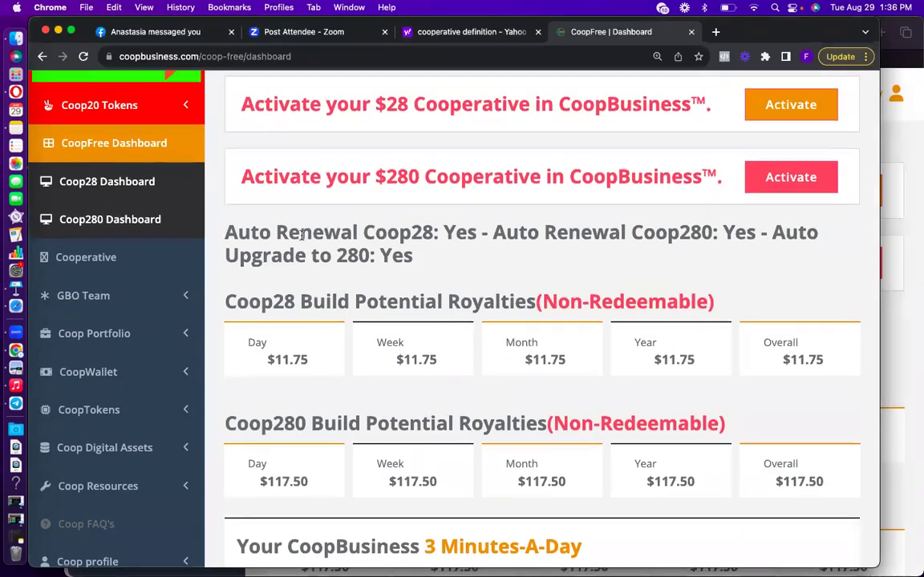
pyautogui.scroll(2, 302, 235)
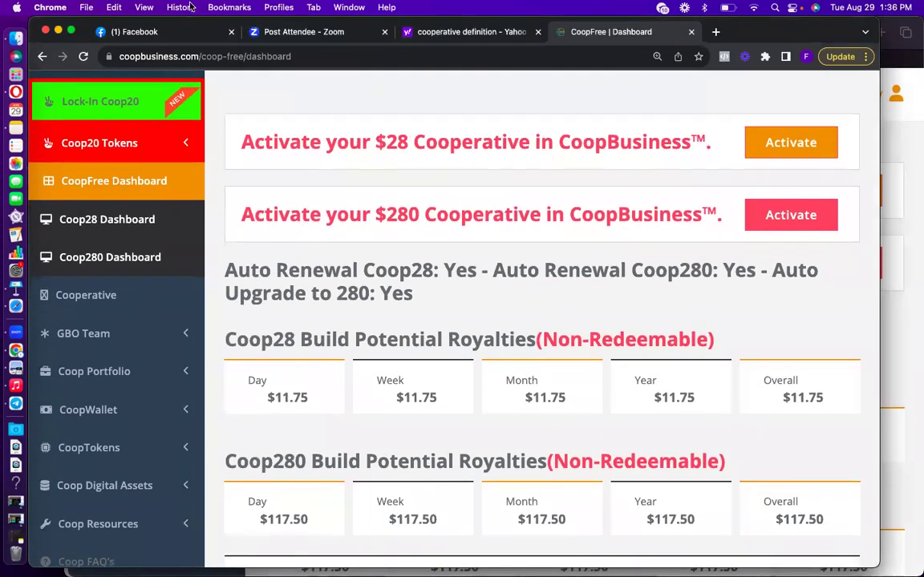
pyautogui.click(83, 57)
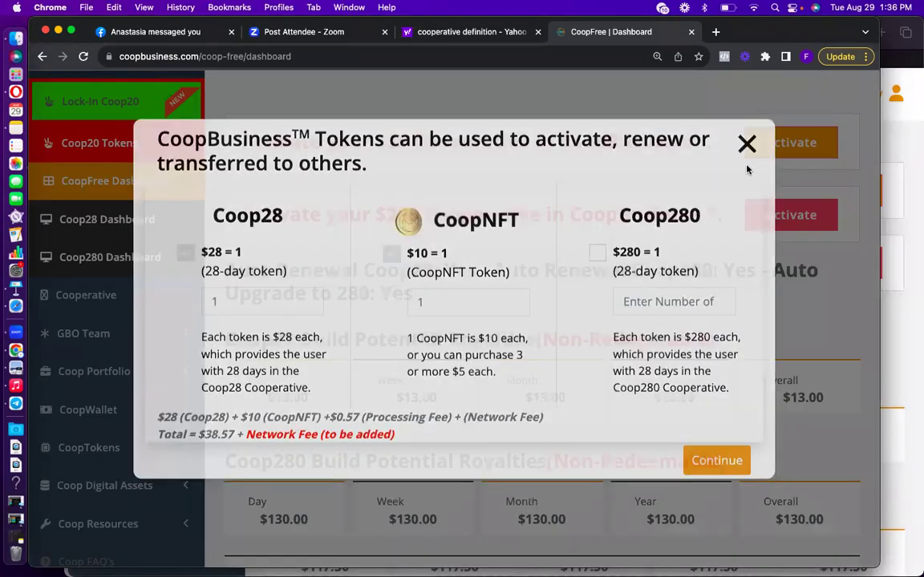
pyautogui.click(746, 144)
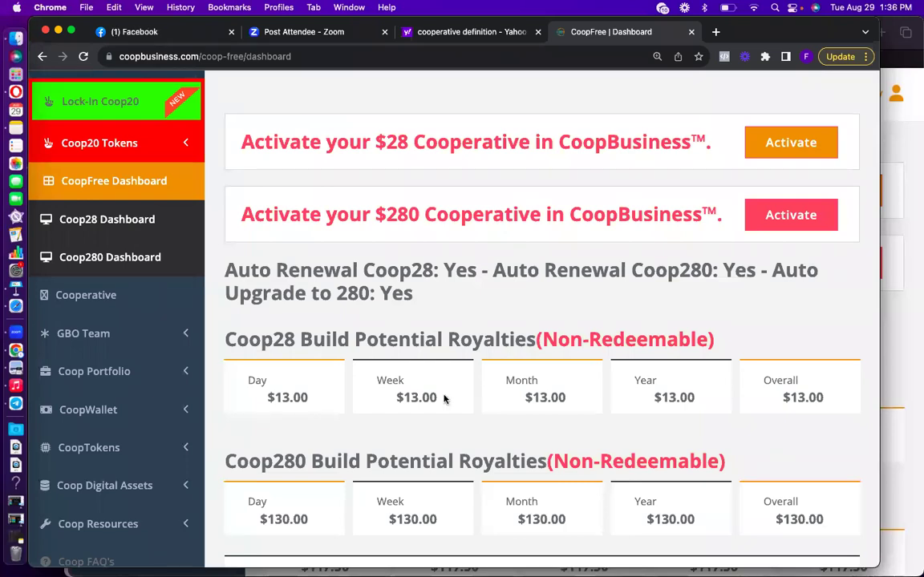
# Reload the Safari dashboard and close its tokens pop-up.
pyautogui.click(890, 385)
pyautogui.scroll(-1, 608, 351)
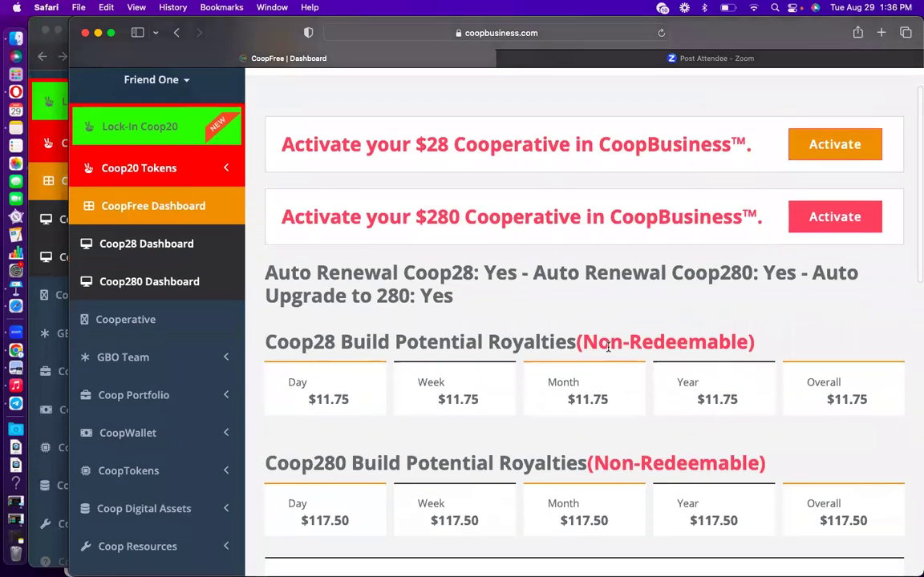
pyautogui.scroll(1, 353, 405)
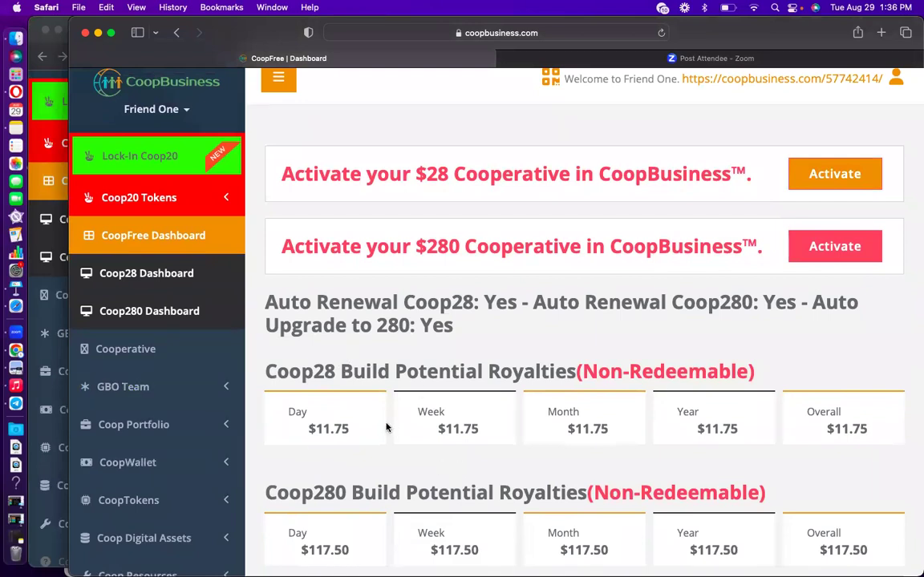
pyautogui.scroll(-2, 377, 427)
pyautogui.click(205, 239)
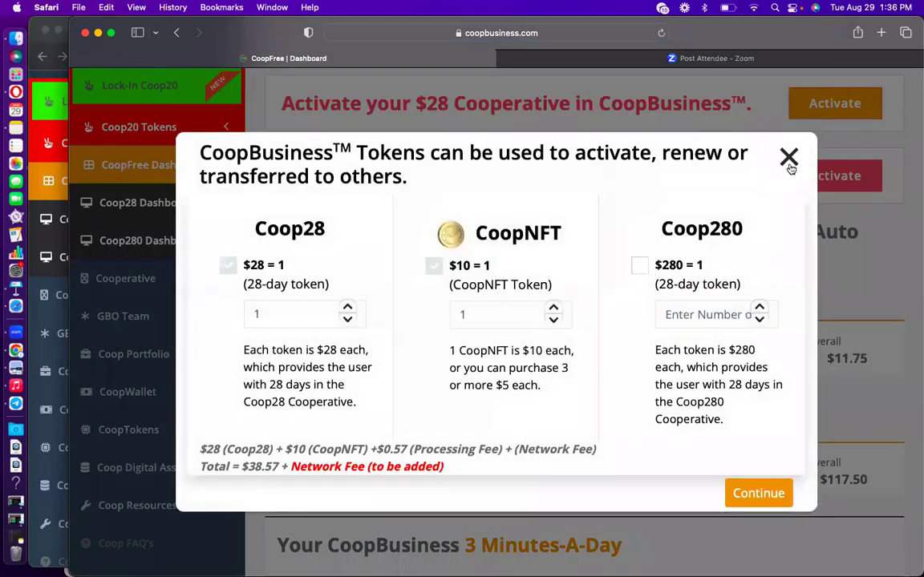
pyautogui.click(789, 159)
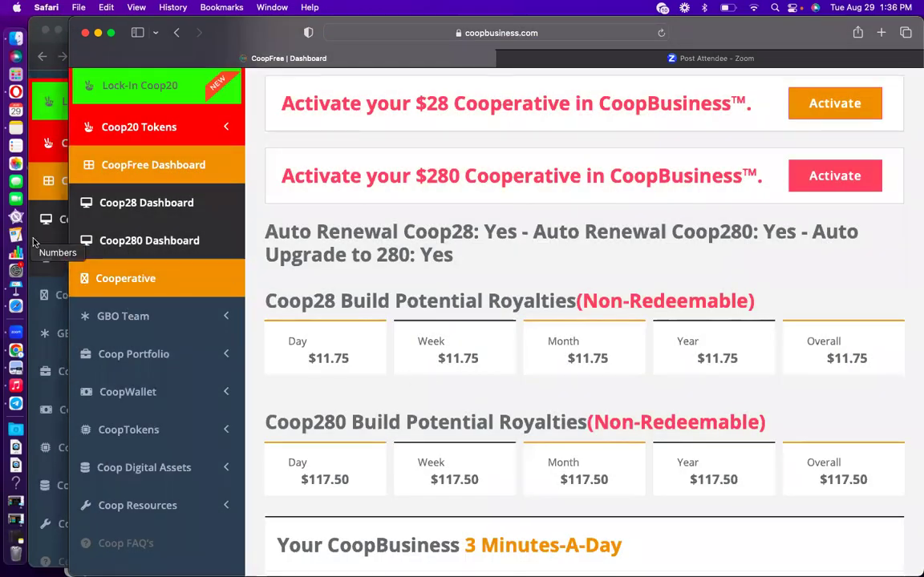
# Reload the Chrome dashboard again to show $13.00 and $130.00 royalties.
pyautogui.click(16, 216)
pyautogui.click(83, 56)
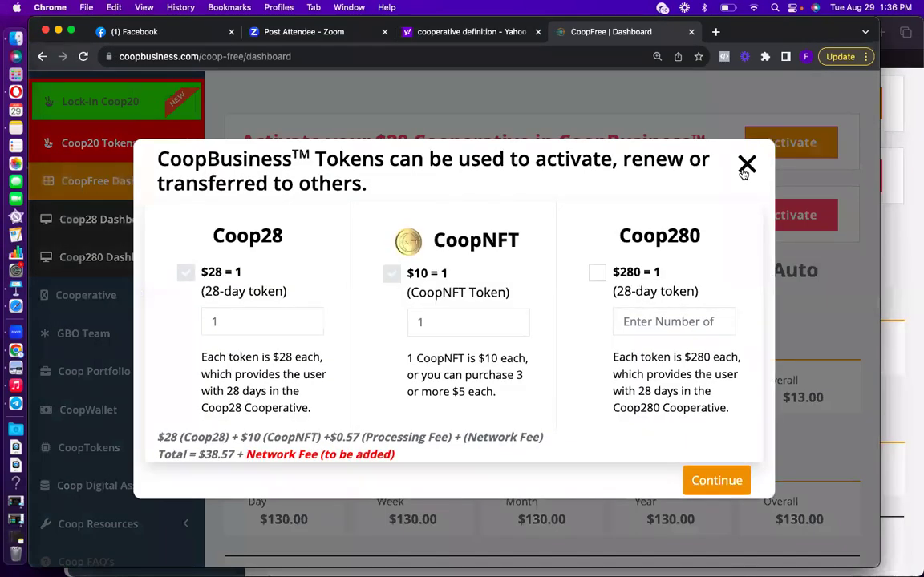
pyautogui.click(745, 167)
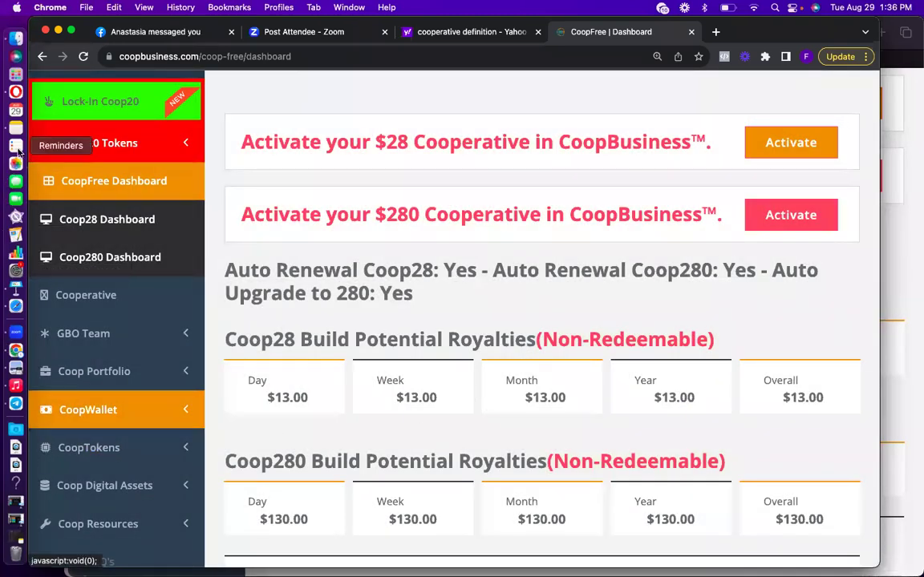
pyautogui.click(15, 91)
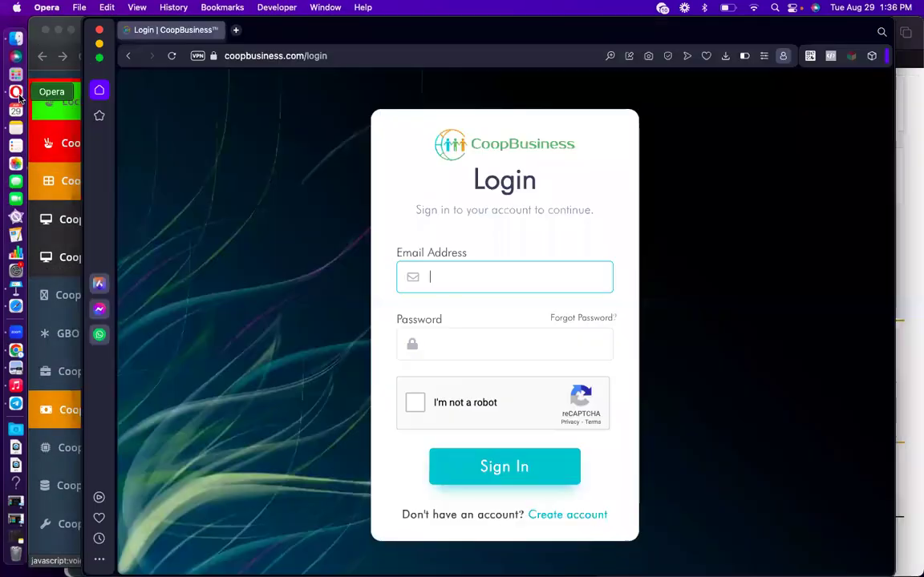
# Sign in as the invited member in Opera with the saved email, password and reCAPTCHA.
pyautogui.click(469, 278)
pyautogui.press('super+v')
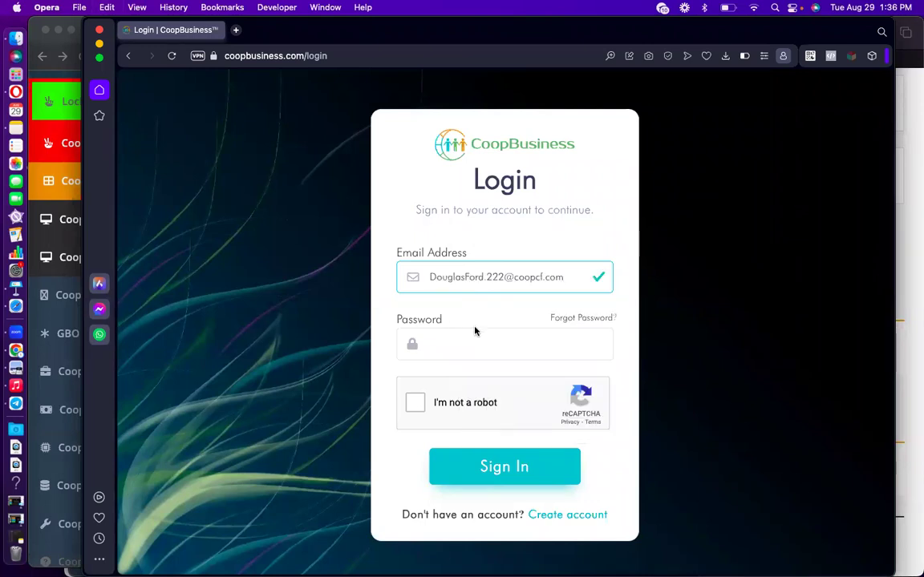
pyautogui.click(467, 343)
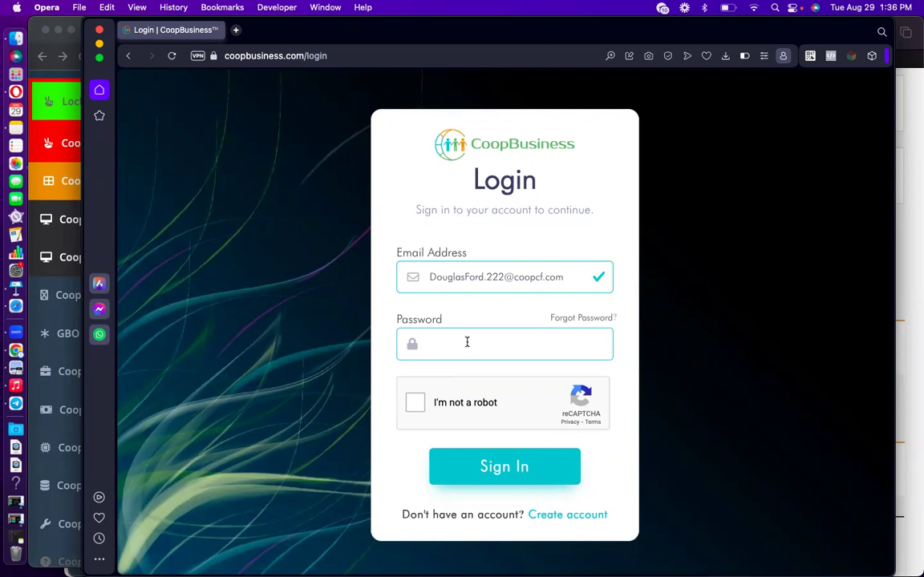
pyautogui.write('••••••')
pyautogui.click(415, 403)
pyautogui.click(495, 470)
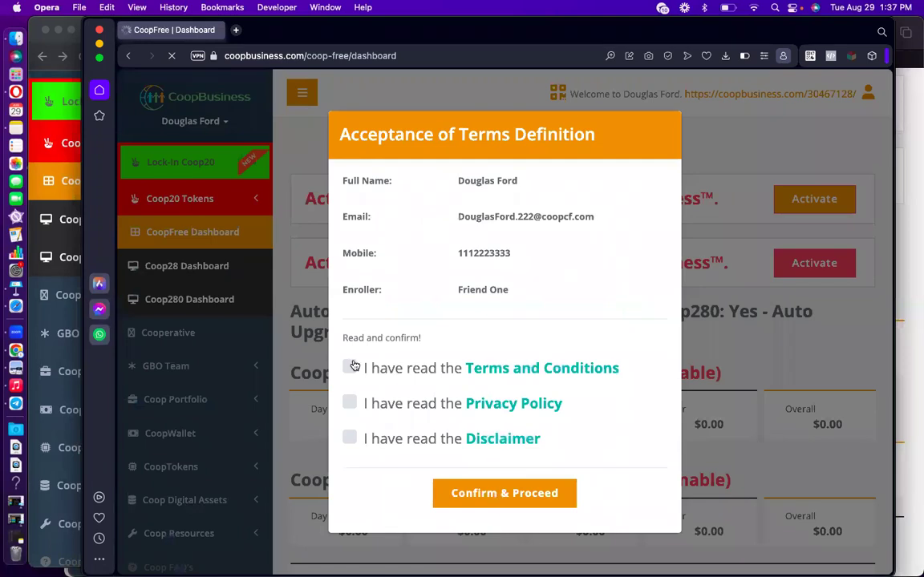
# Tick Terms, Privacy Policy and Disclaimer, confirm, and answer No to keep the enroller.
pyautogui.click(350, 368)
pyautogui.click(350, 413)
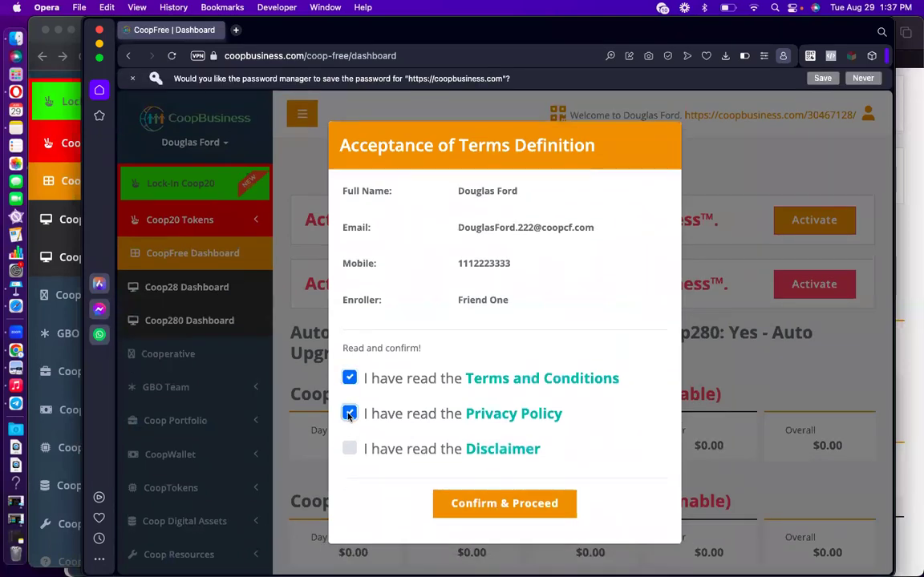
pyautogui.click(350, 448)
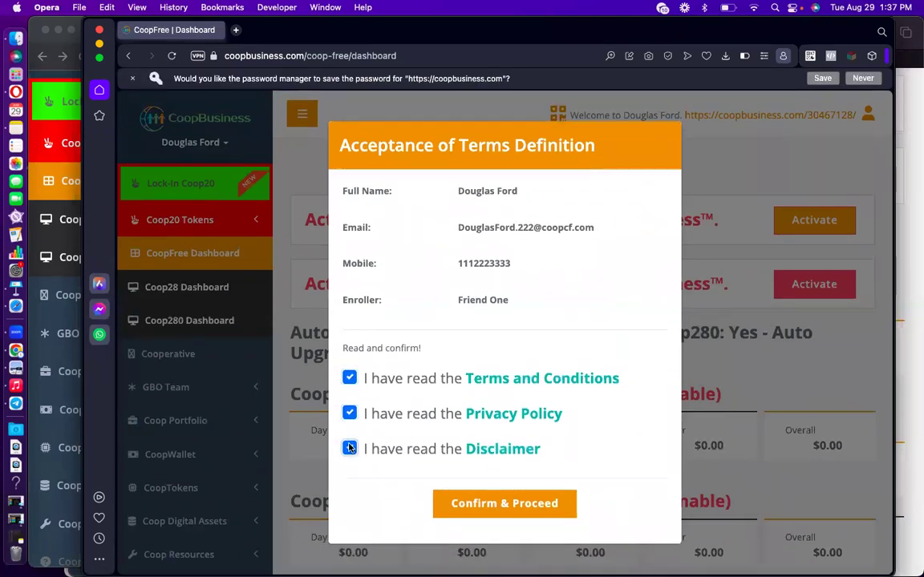
pyautogui.click(502, 506)
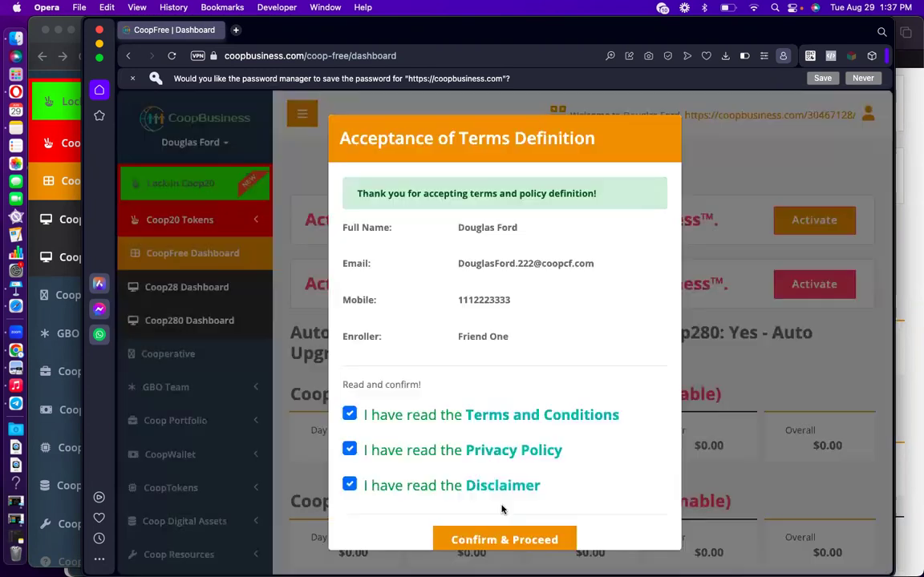
pyautogui.click(504, 539)
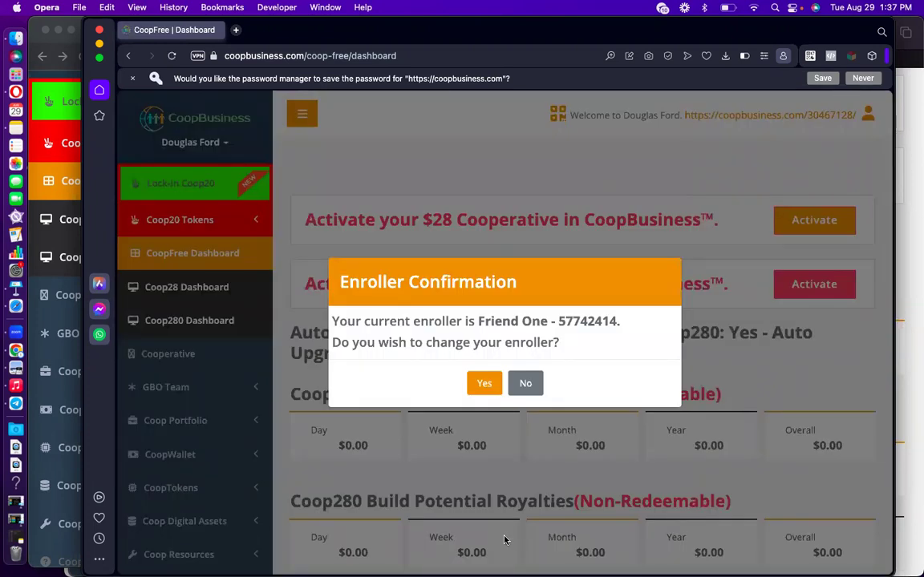
pyautogui.click(526, 384)
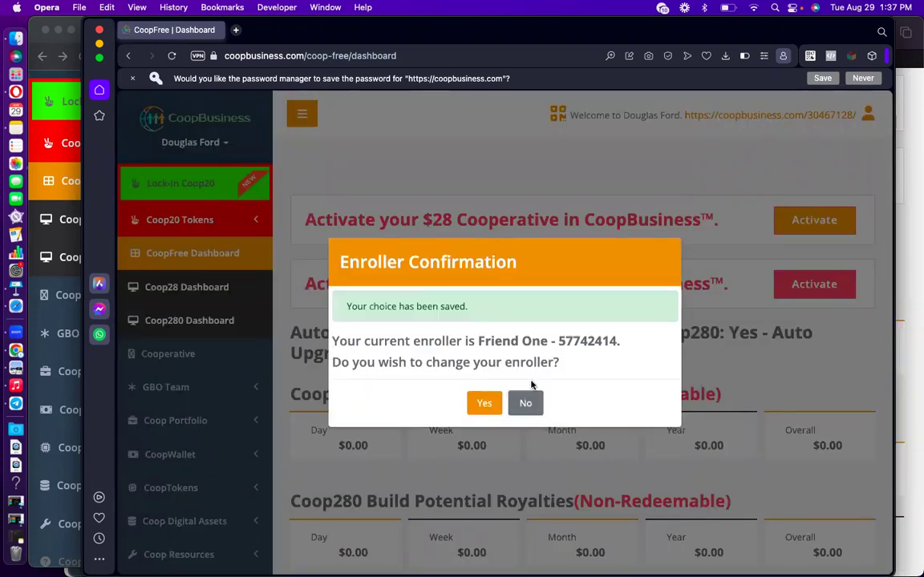
pyautogui.click(535, 407)
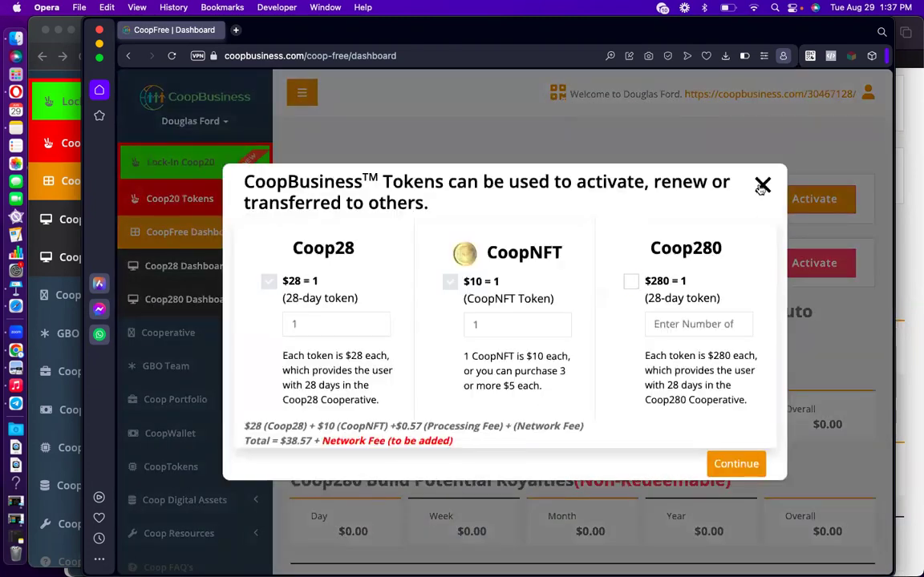
# Close the tokens pop-up and scroll down to the empty three-person invite form.
pyautogui.click(762, 186)
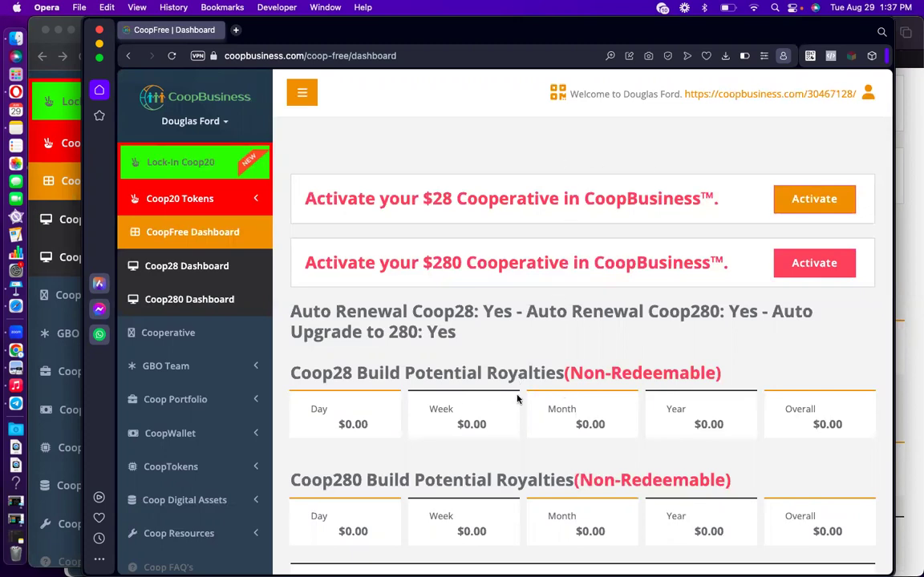
pyautogui.scroll(-5, 517, 398)
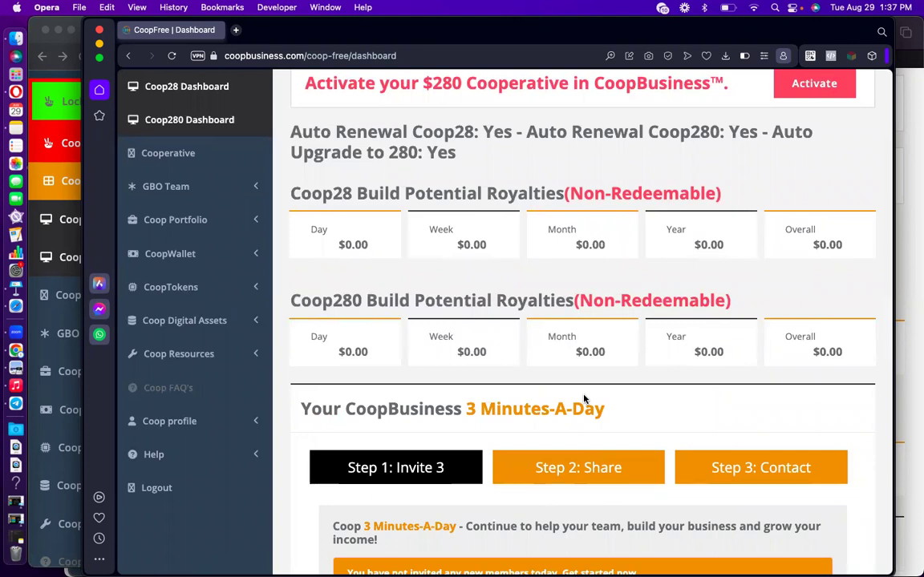
pyautogui.scroll(-9, 573, 409)
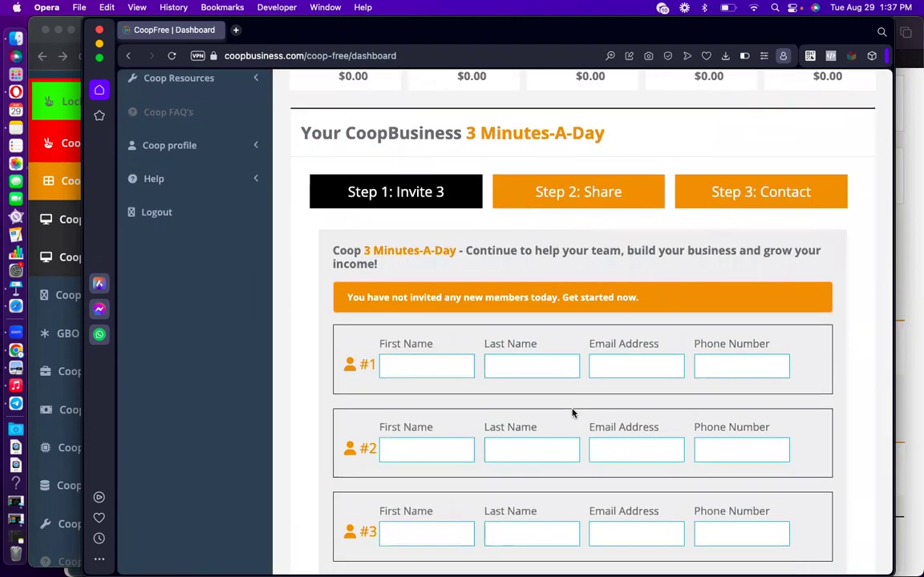
# Fill in row #1 with the invitee's first name, last name, e-mail address and phone number.
pyautogui.click(432, 302)
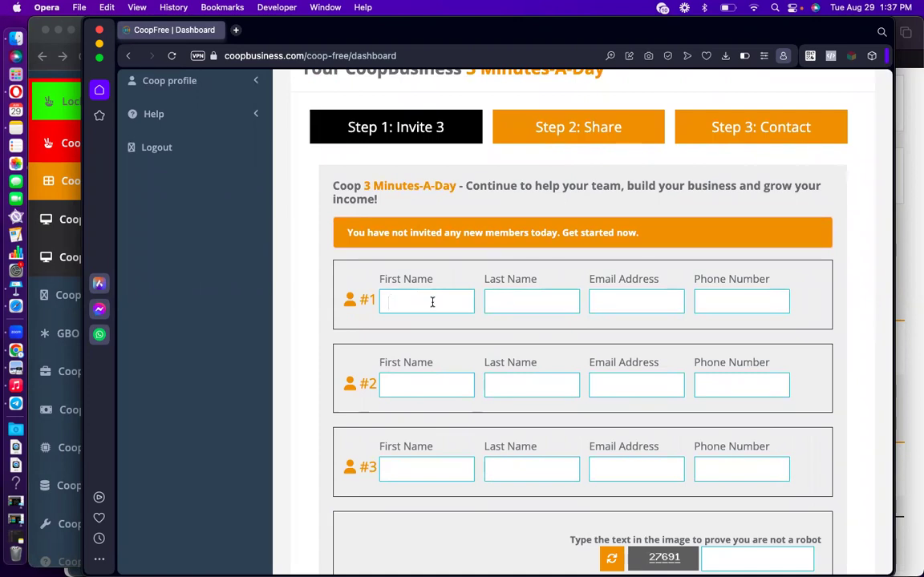
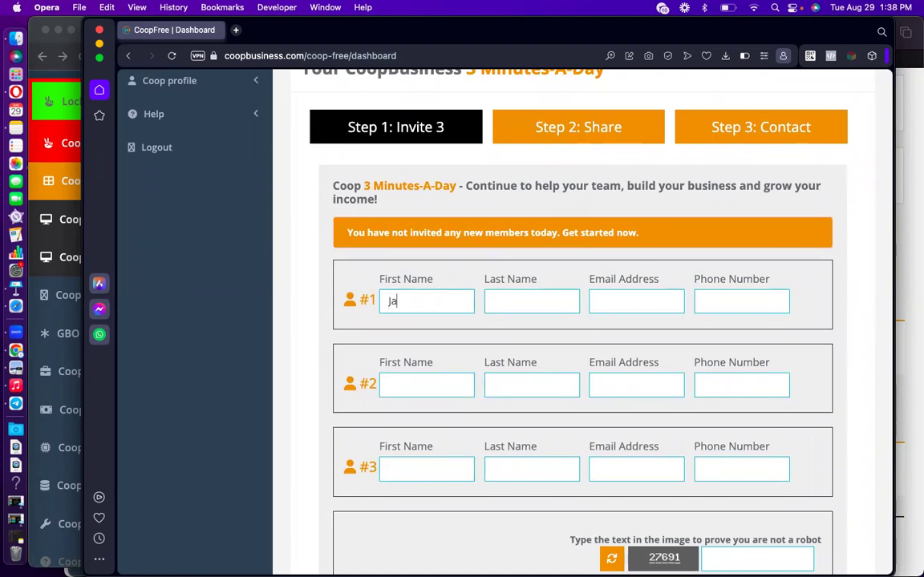
pyautogui.press('Tab')
pyautogui.press('Tab')
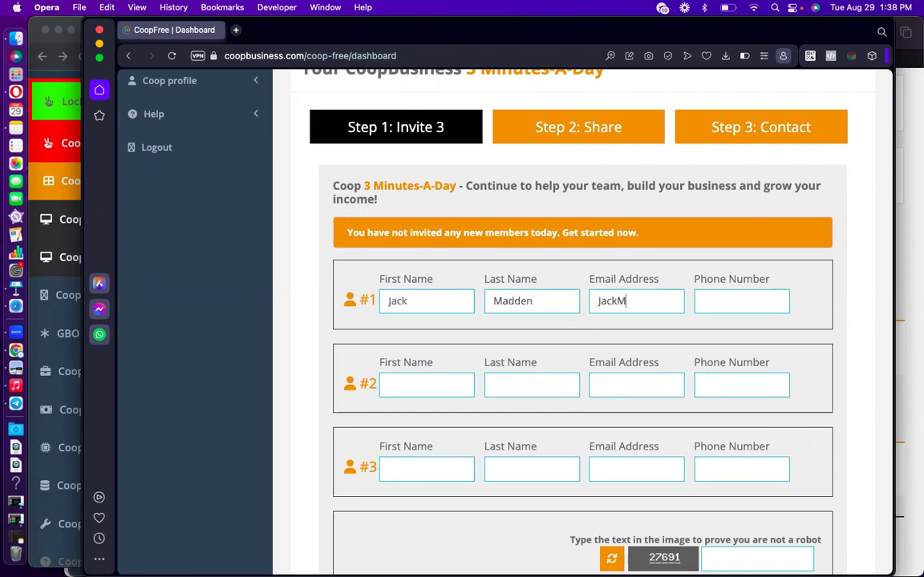
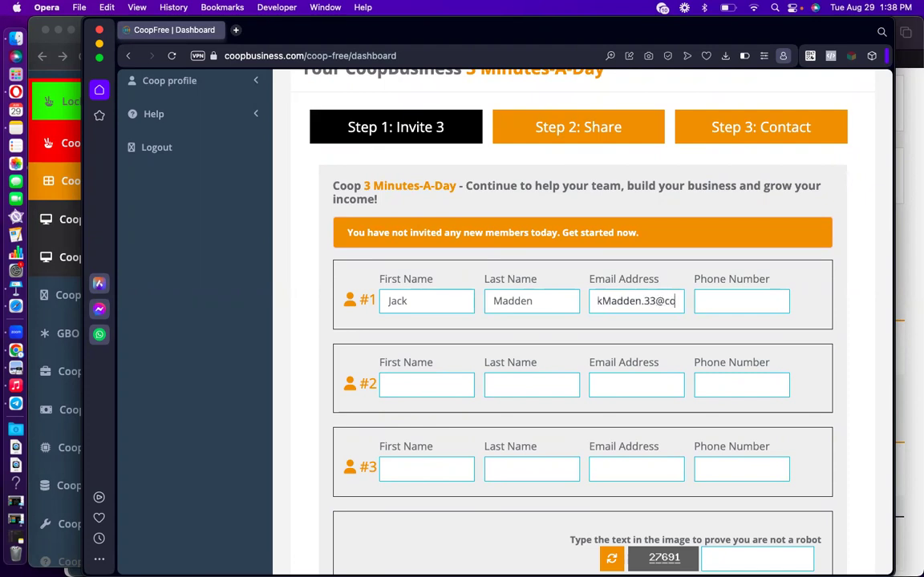
pyautogui.press('Tab')
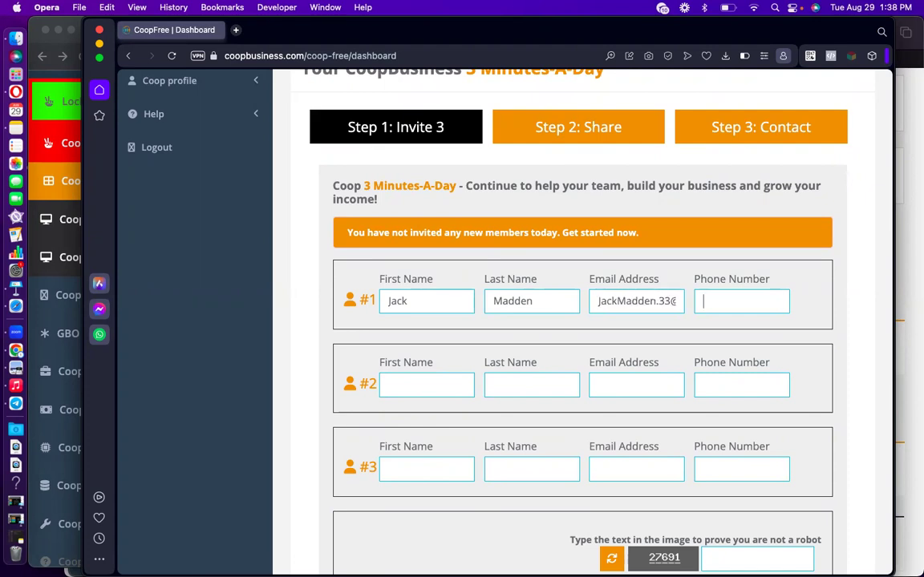
pyautogui.write('1112223333')
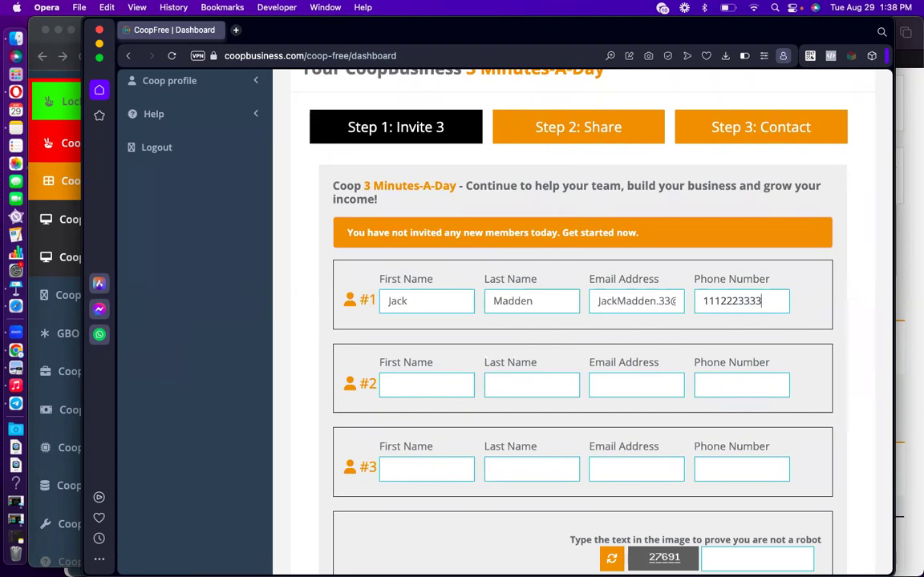
# Enter the captcha verification code and send the invitation.
pyautogui.scroll(-5, 488, 293)
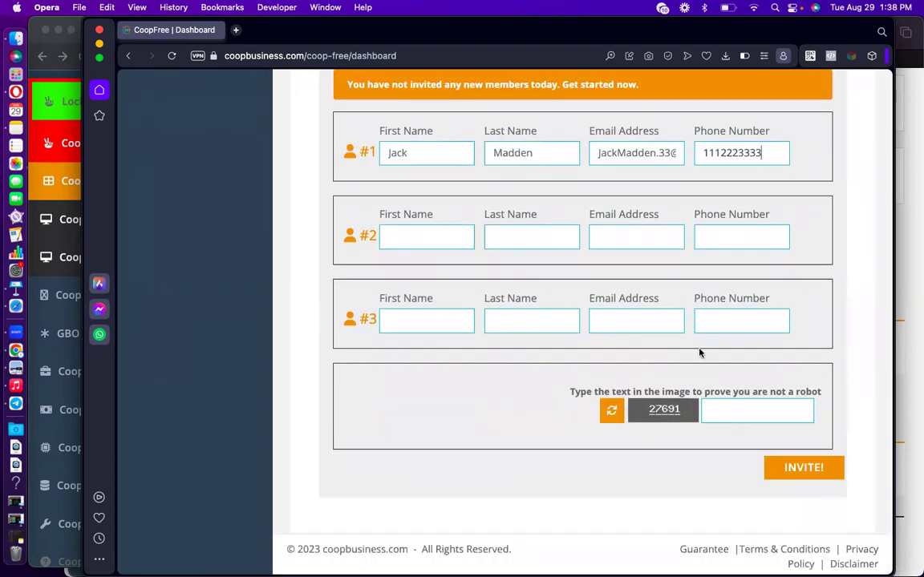
pyautogui.click(713, 408)
pyautogui.write('27')
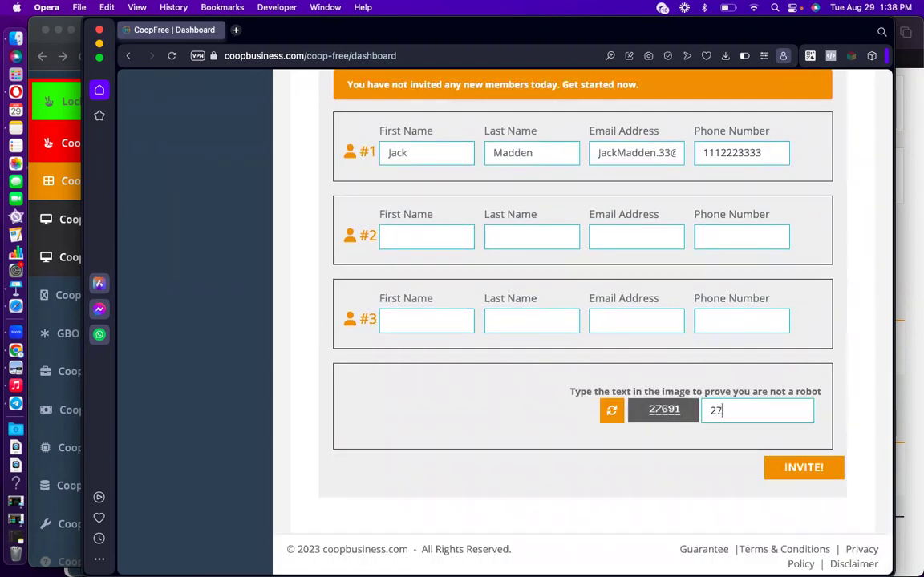
pyautogui.write('691')
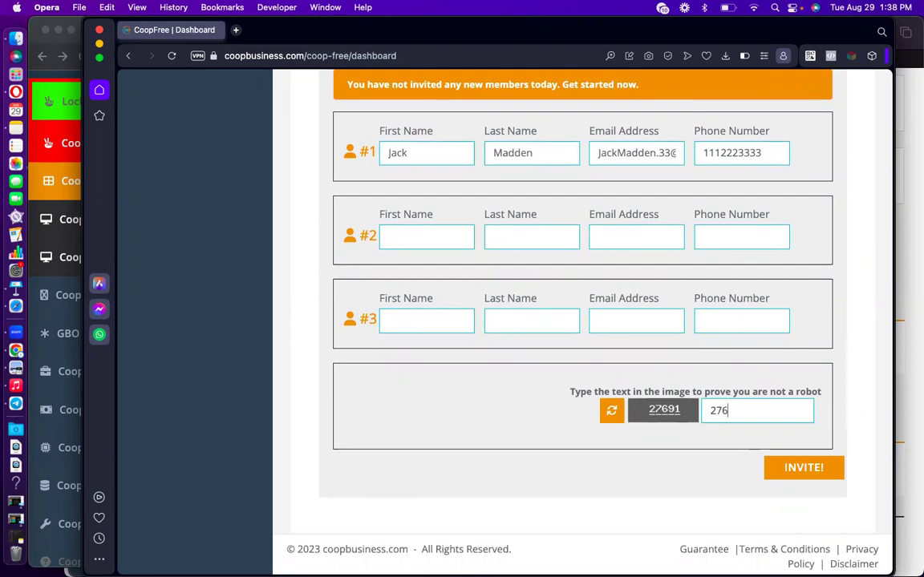
pyautogui.click(806, 475)
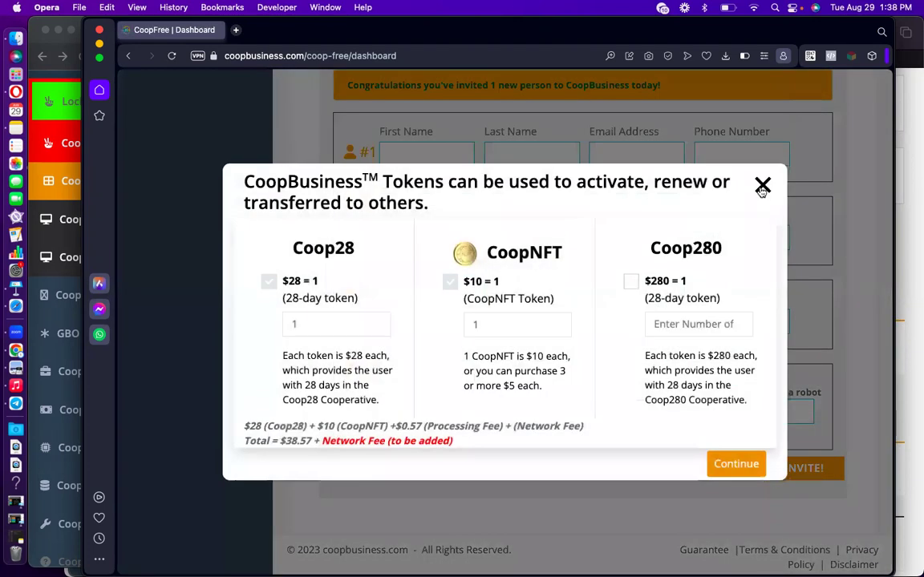
# Dismiss the tokens pop-up and check royalties of $11.75 for Coop28 and $117.50 for Coop280.
pyautogui.click(762, 172)
pyautogui.scroll(3, 542, 310)
pyautogui.scroll(8, 542, 310)
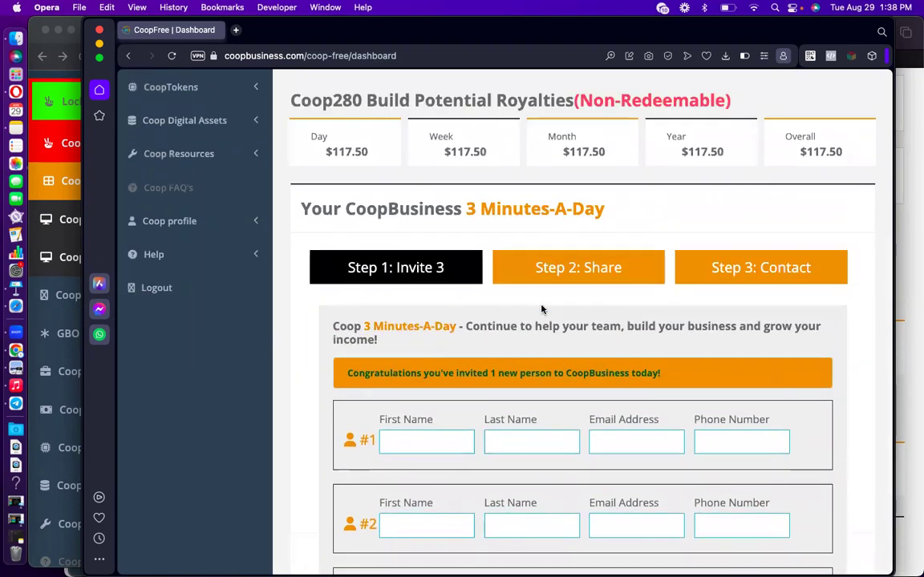
pyautogui.scroll(2, 543, 310)
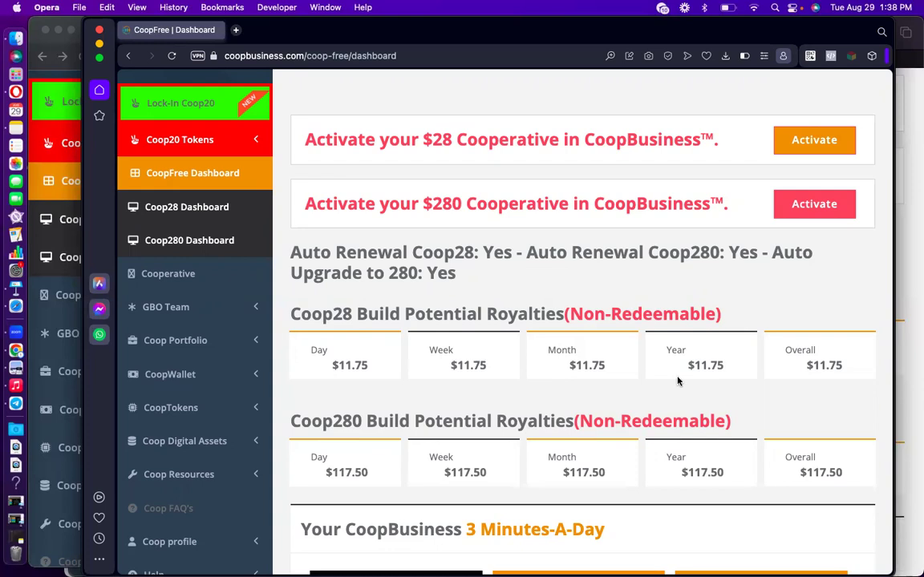
pyautogui.click(903, 239)
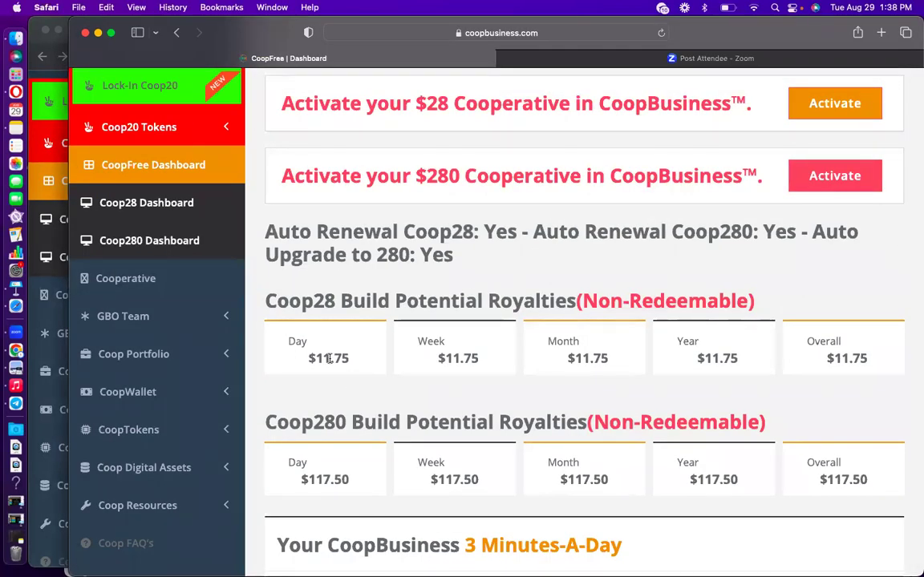
# Reload the first upline's Safari dashboard so royalties show $13.00 and $130.00, dismissing the tokens pop-up.
pyautogui.scroll(3, 329, 358)
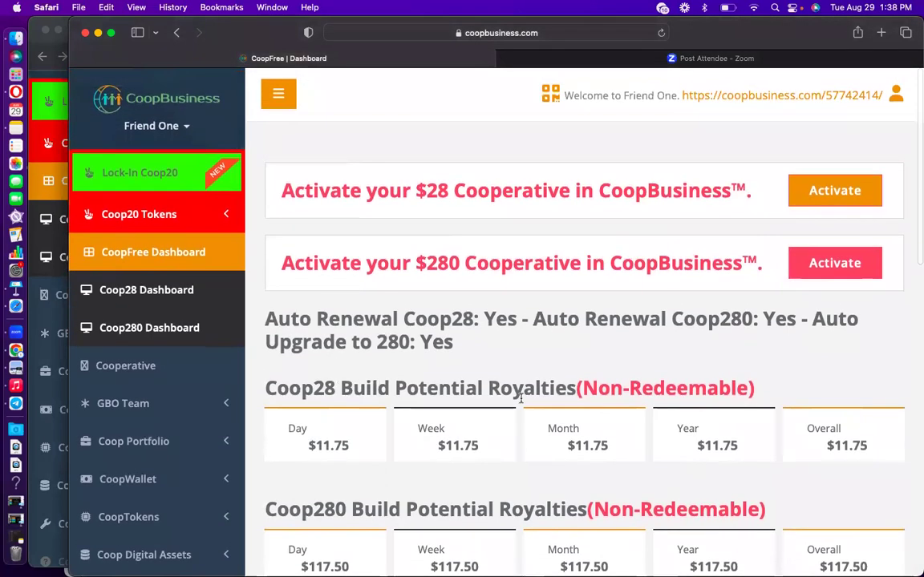
pyautogui.scroll(-2, 418, 462)
pyautogui.scroll(2, 418, 519)
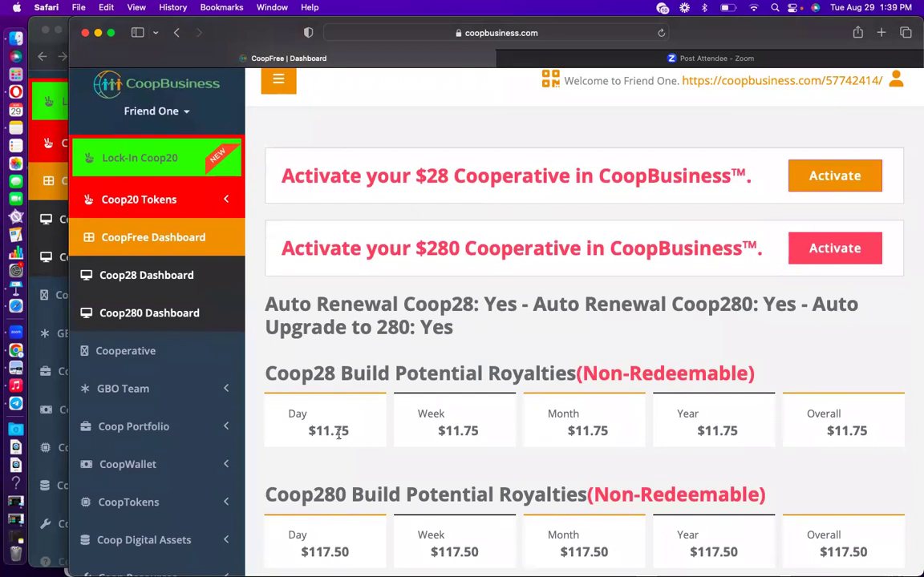
pyautogui.click(33, 222)
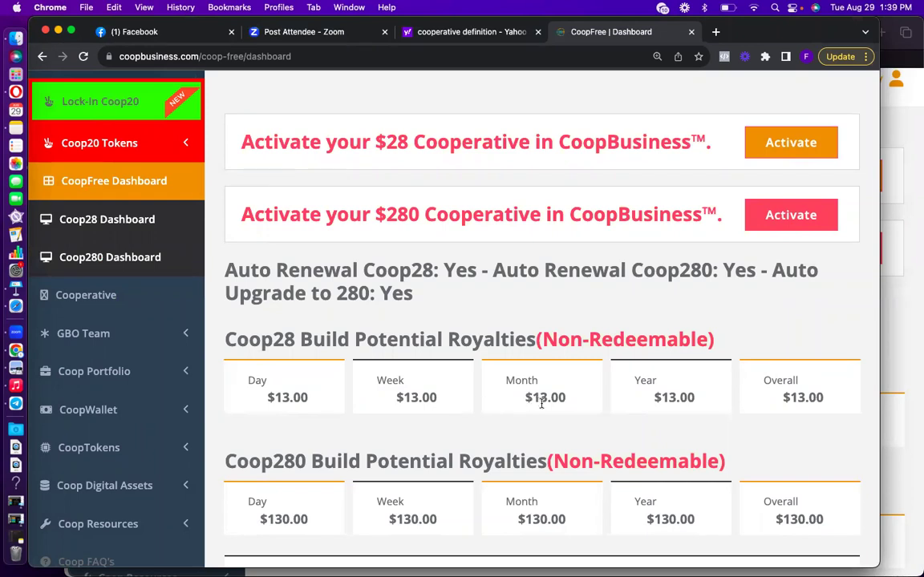
pyautogui.click(911, 332)
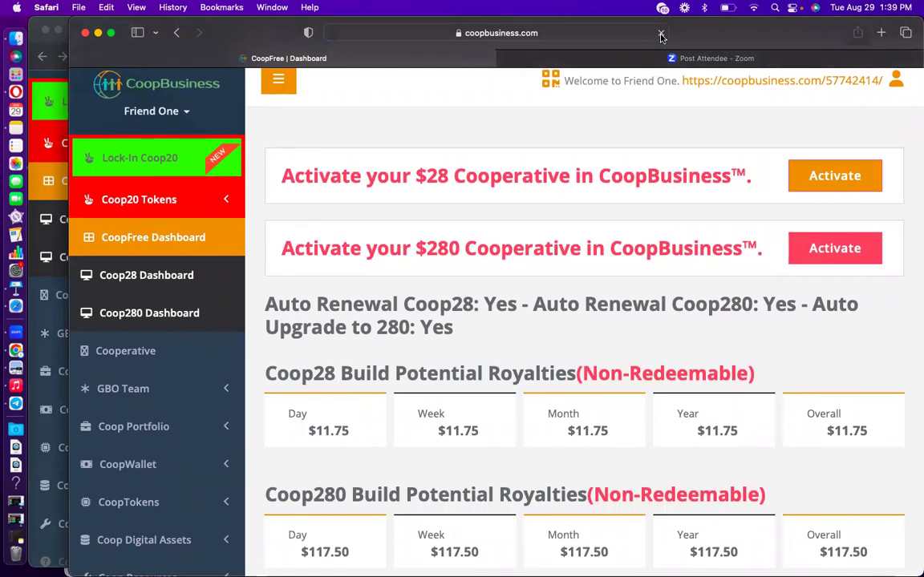
pyautogui.click(660, 33)
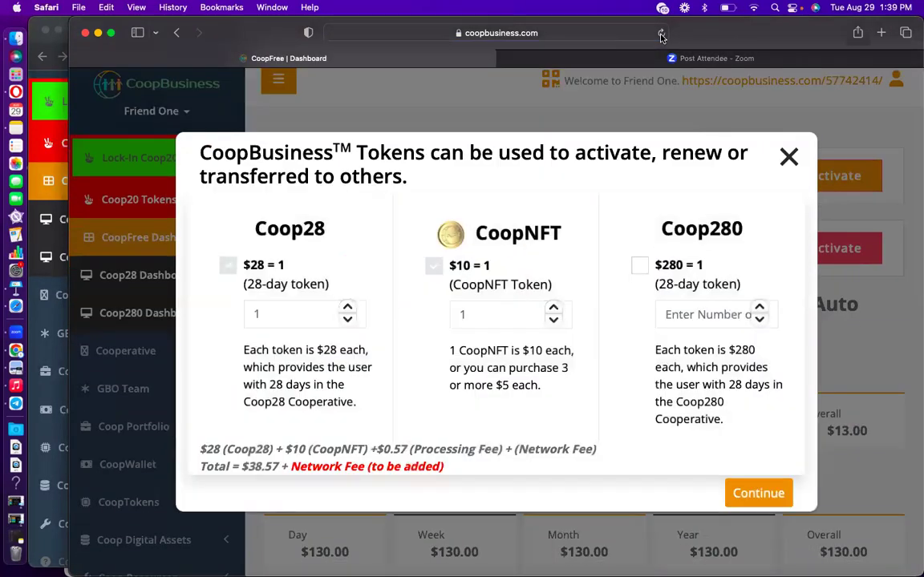
pyautogui.click(789, 158)
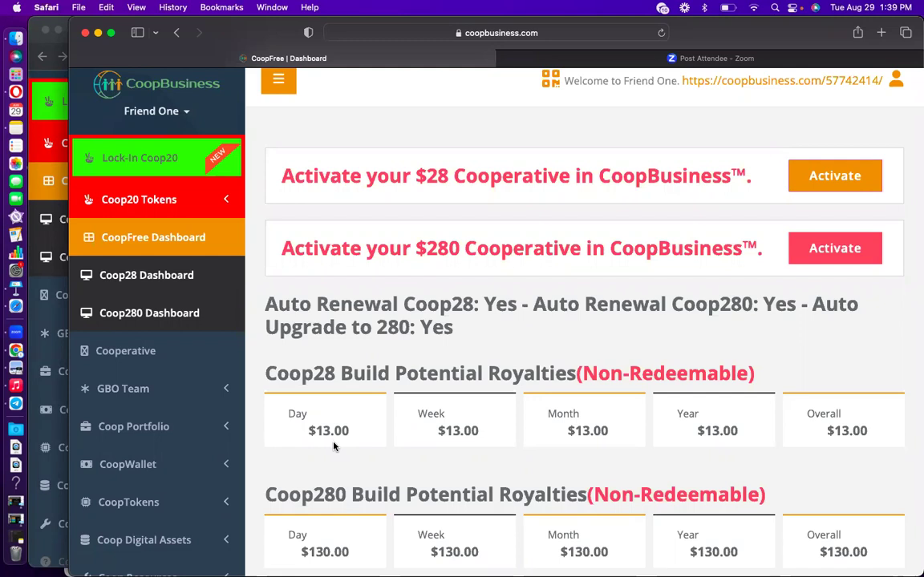
pyautogui.click(38, 234)
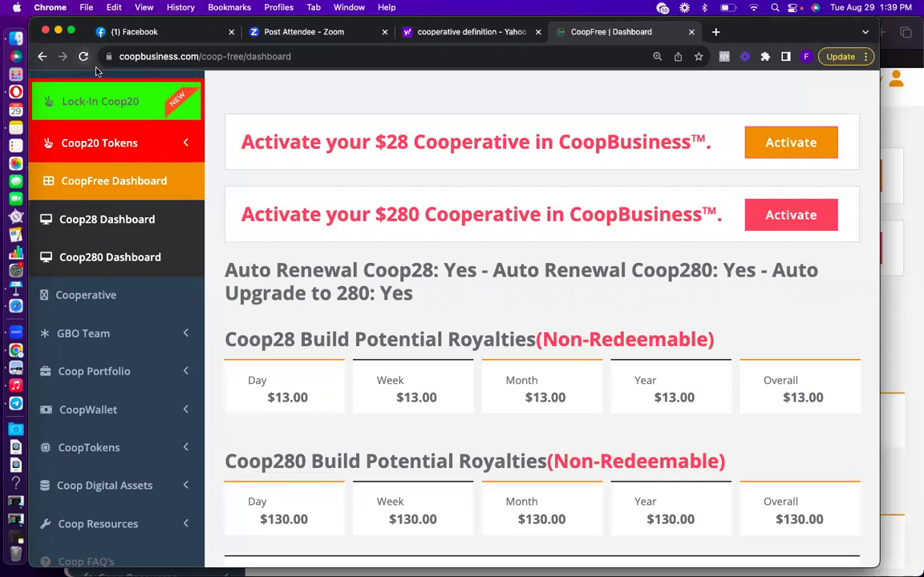
# Reload the Chrome dashboard to show Coop28 royalties of $14.25 and Coop280 $142.50, then dismiss the tokens pop-up.
pyautogui.scroll(2, 400, 235)
pyautogui.scroll(-2, 400, 235)
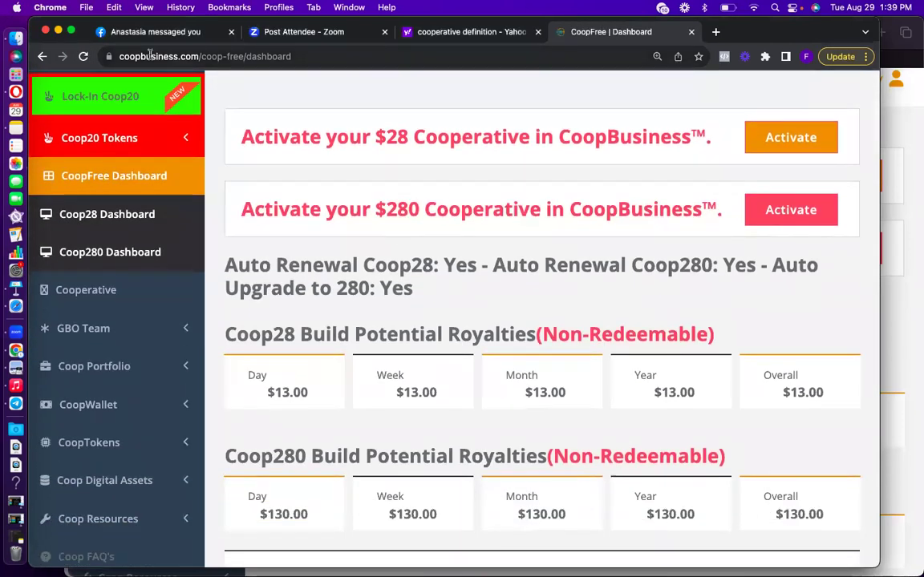
pyautogui.click(81, 57)
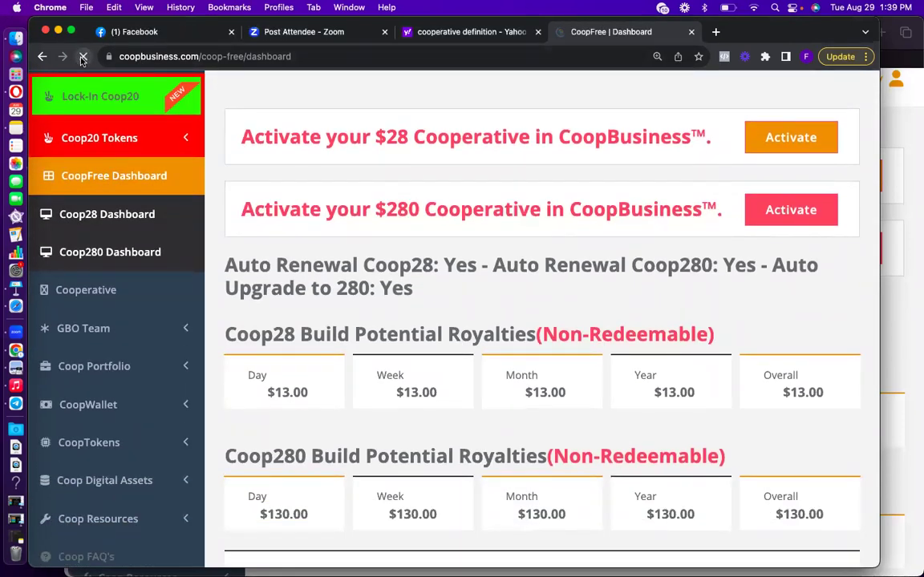
pyautogui.click(83, 56)
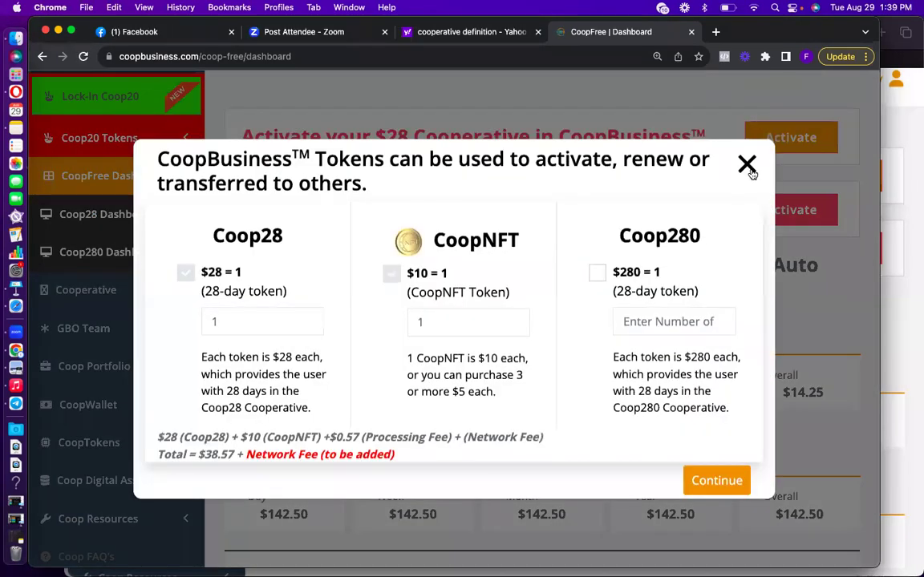
pyautogui.click(749, 169)
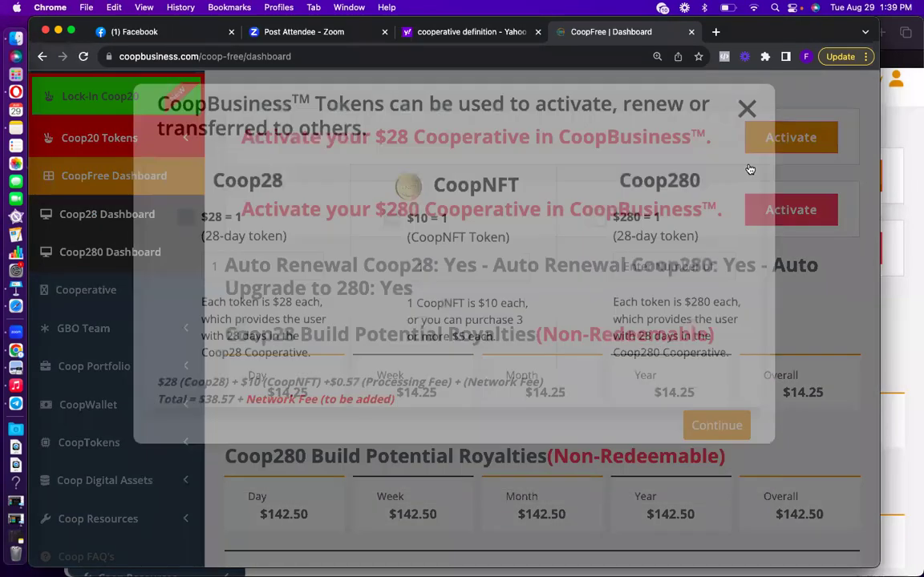